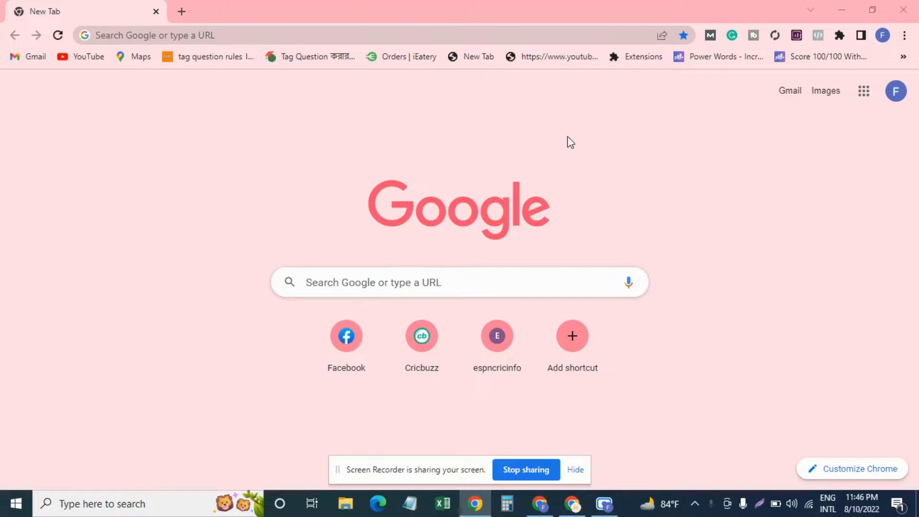
Go to developers.facebook.com to load the Meta for Developers home page.
{"action": "left_click", "coordinate": [107, 35]}
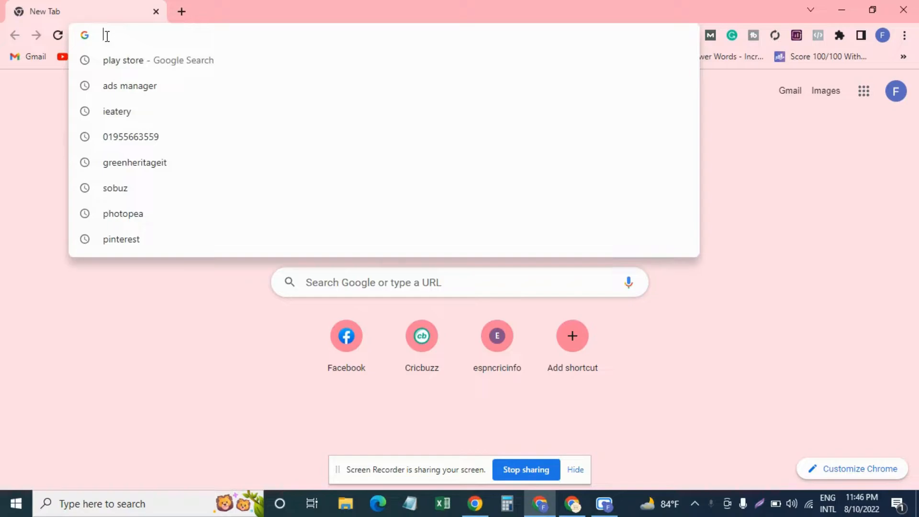
{"action": "type", "text": "de"}
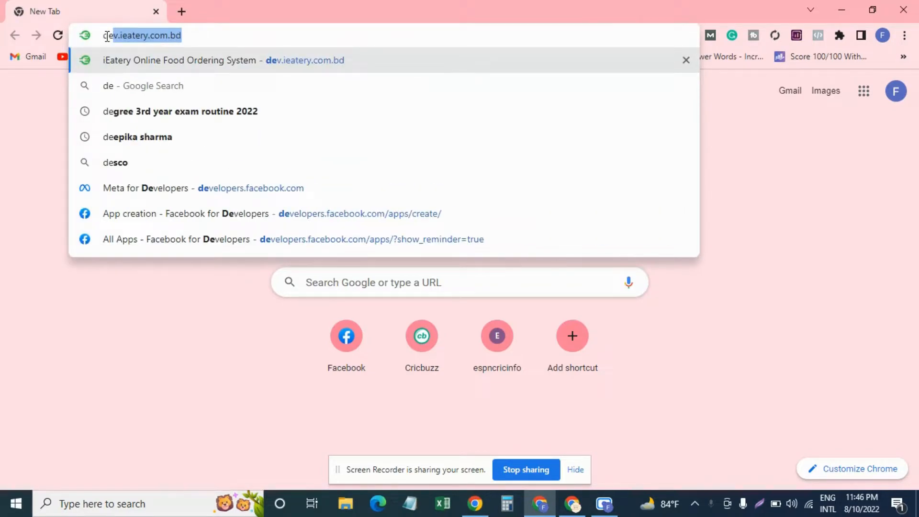
{"action": "type", "text": "ve"}
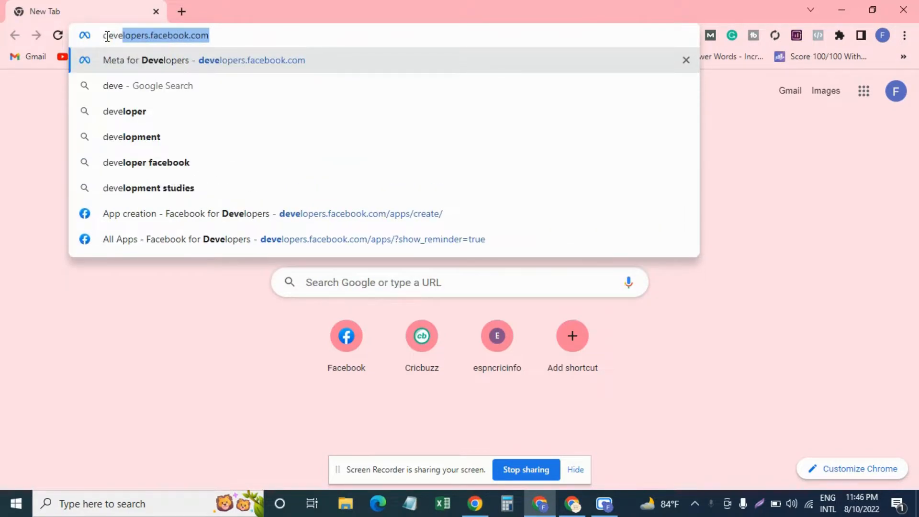
{"action": "key", "text": "Return"}
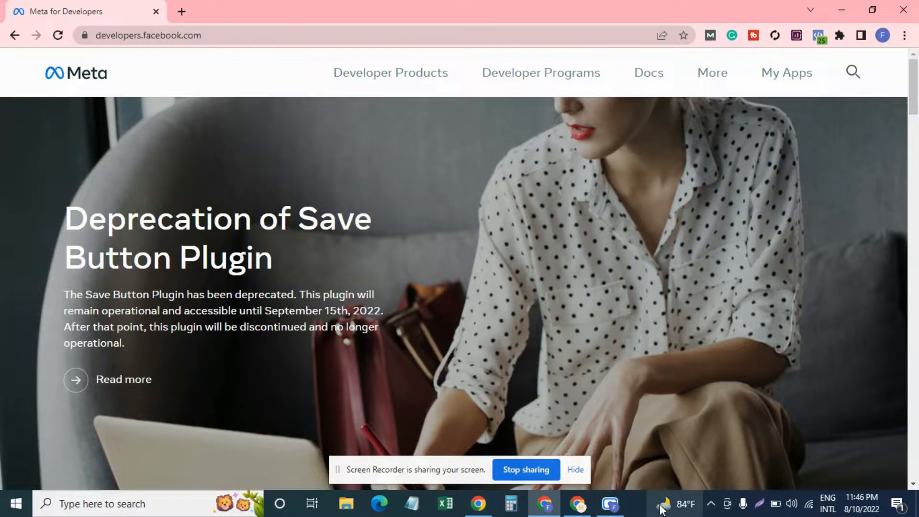
{"action": "left_click", "coordinate": [573, 505]}
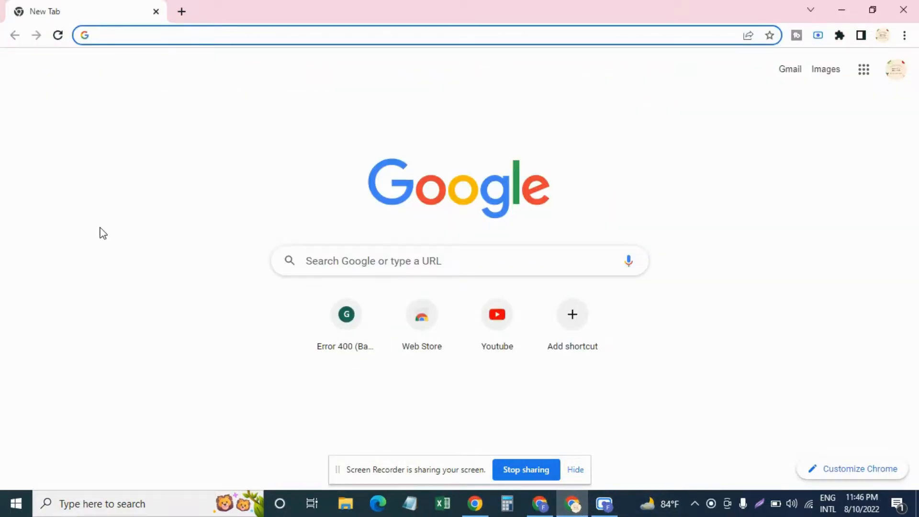
{"action": "type", "text": "d"}
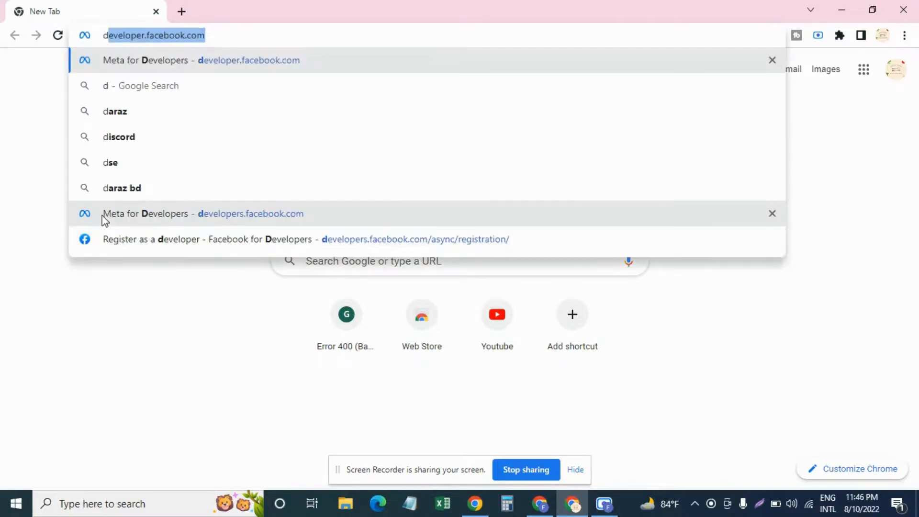
{"action": "key", "text": "Return"}
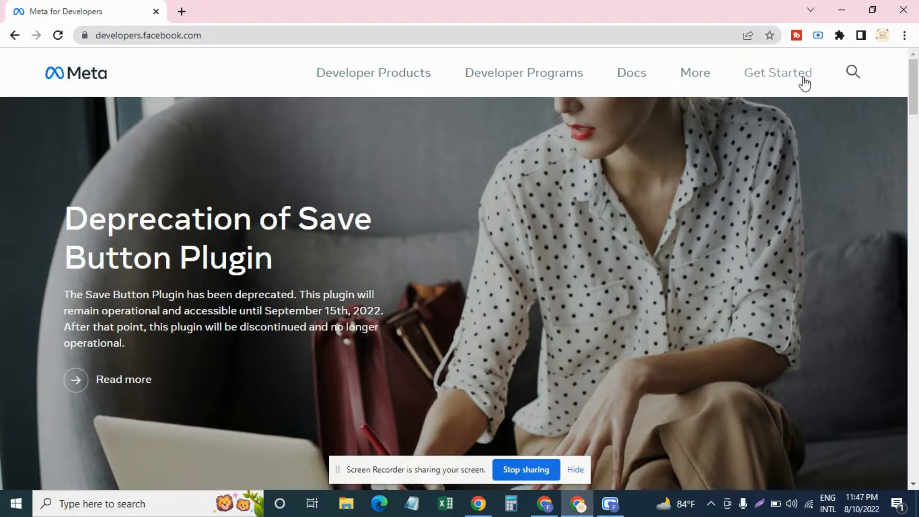
{"action": "left_click", "coordinate": [775, 82]}
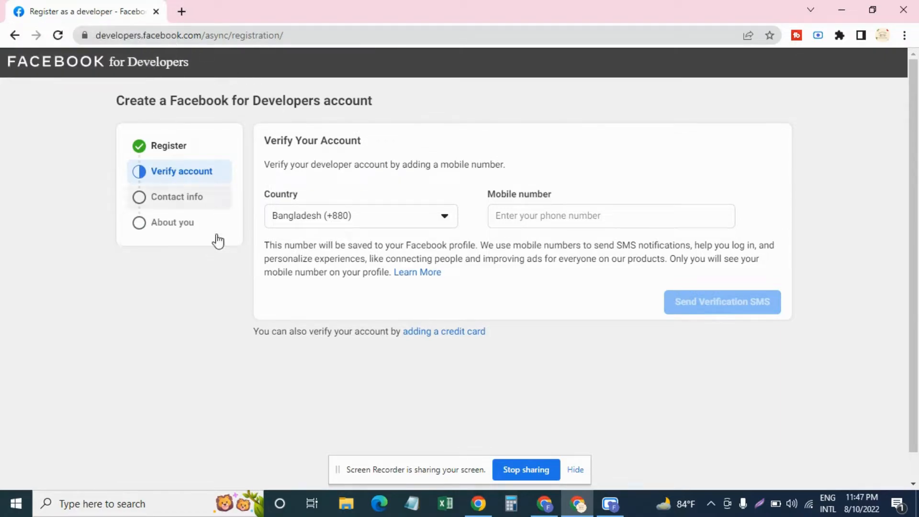
{"action": "left_click", "coordinate": [156, 13]}
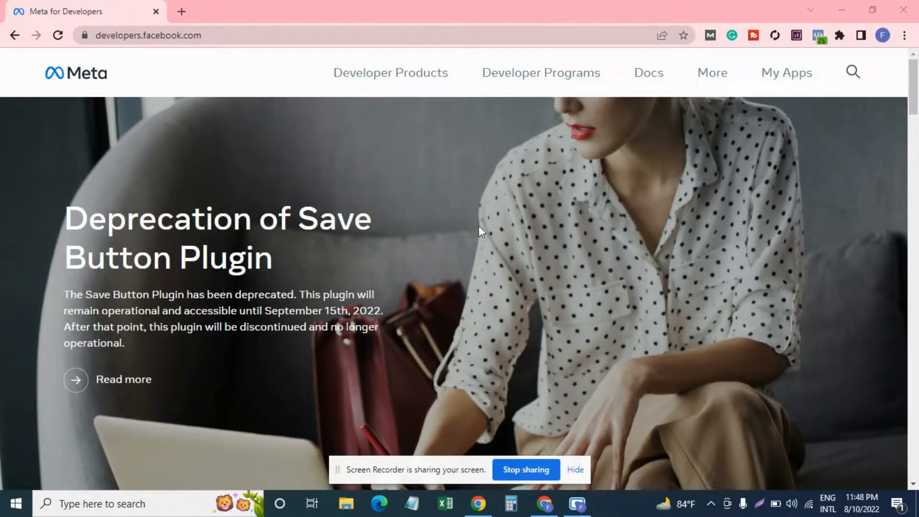
Open My Apps to list the admin apps iEatery test and iEatery Bangladesh.
{"action": "left_click", "coordinate": [787, 80]}
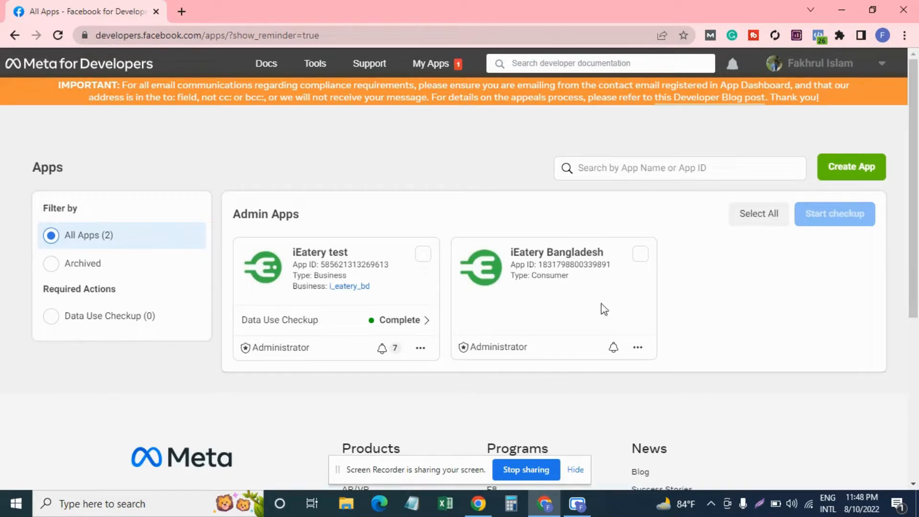
Start a new app, choose the Business app type and continue to the details step.
{"action": "left_click", "coordinate": [844, 182]}
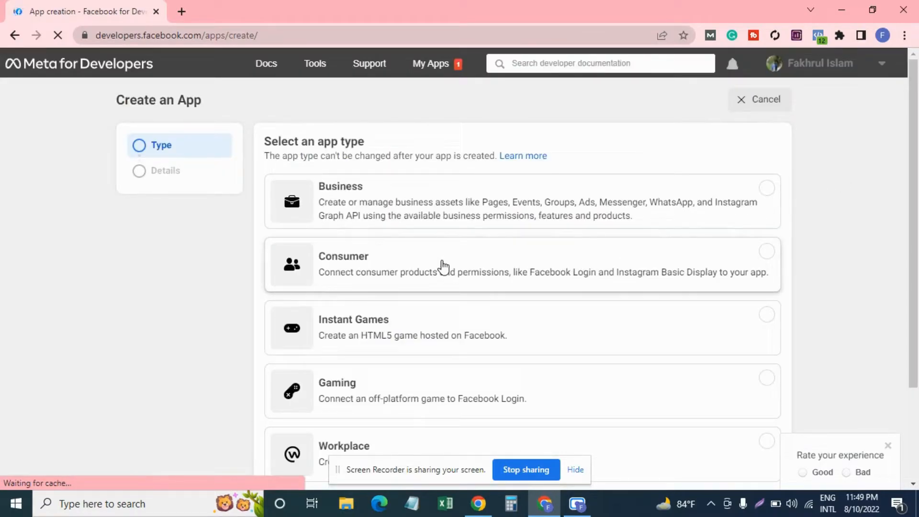
{"action": "scroll", "coordinate": [443, 266], "scroll_direction": "down", "scroll_amount": 2}
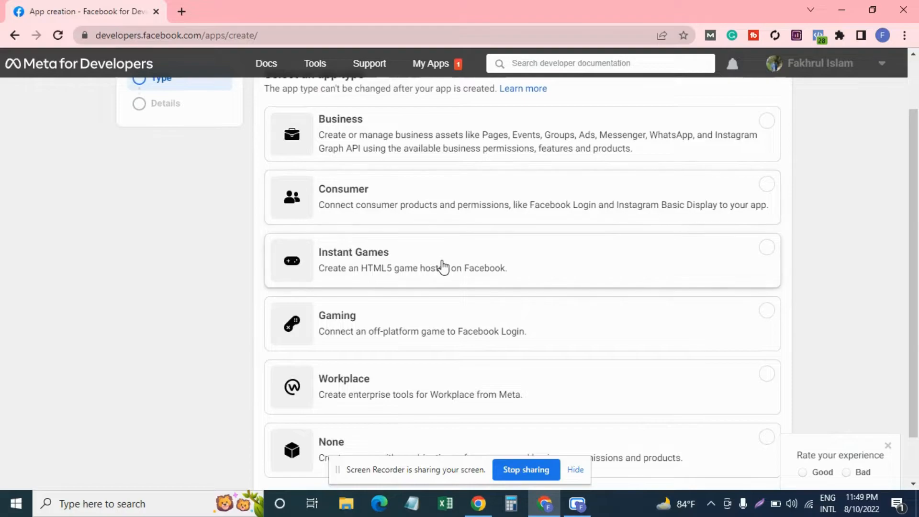
{"action": "scroll", "coordinate": [442, 266], "scroll_direction": "down", "scroll_amount": 1}
{"action": "scroll", "coordinate": [443, 266], "scroll_direction": "up", "scroll_amount": 3}
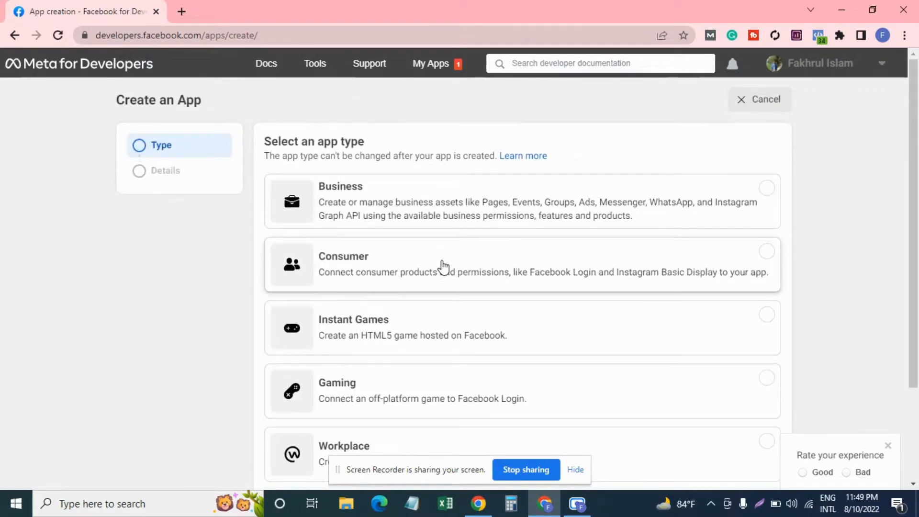
{"action": "scroll", "coordinate": [440, 264], "scroll_direction": "down", "scroll_amount": 3}
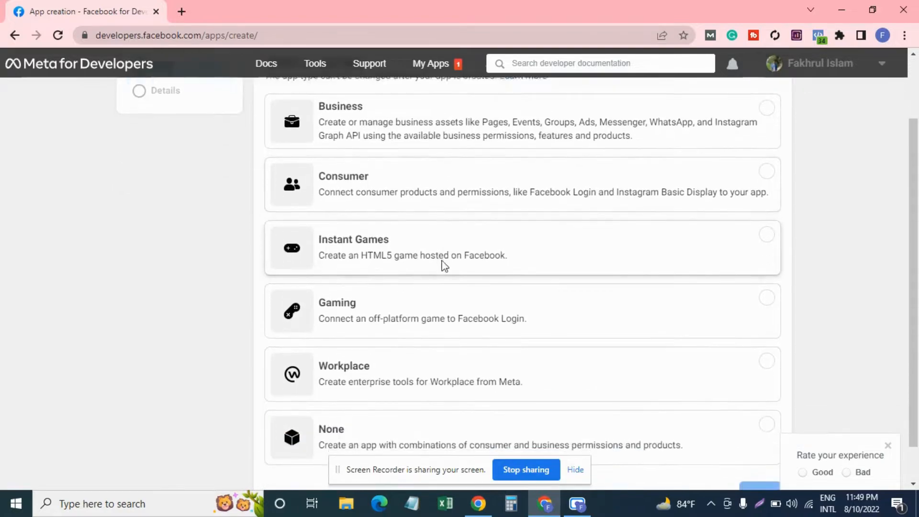
{"action": "scroll", "coordinate": [381, 360], "scroll_direction": "up", "scroll_amount": 3}
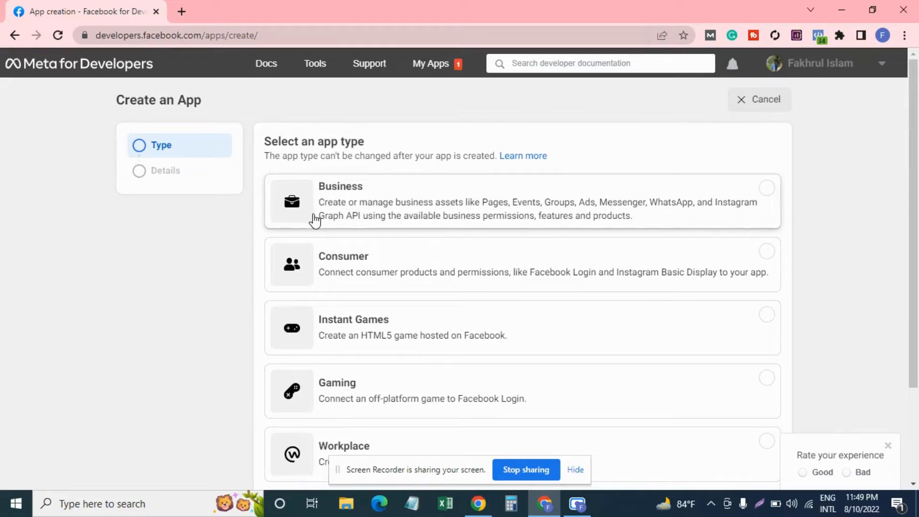
{"action": "left_click", "coordinate": [366, 199]}
{"action": "scroll", "coordinate": [510, 220], "scroll_direction": "down", "scroll_amount": 2}
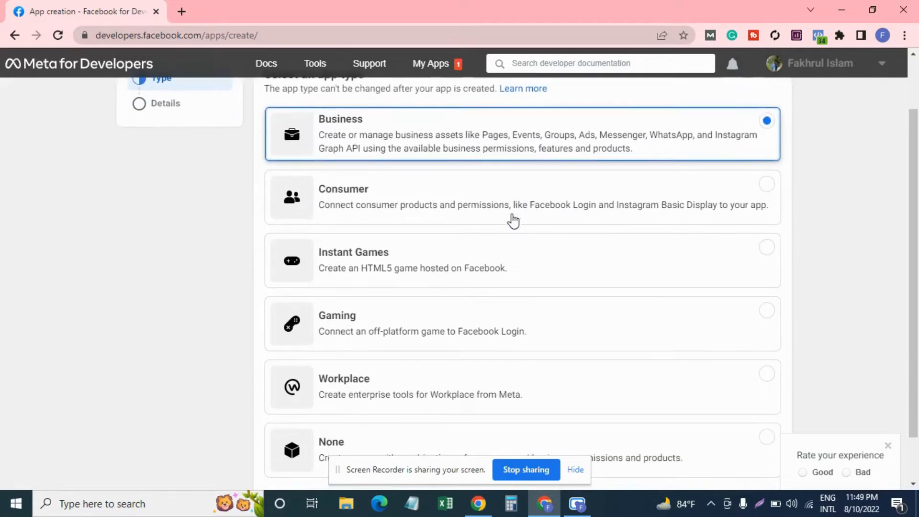
{"action": "left_click", "coordinate": [757, 450]}
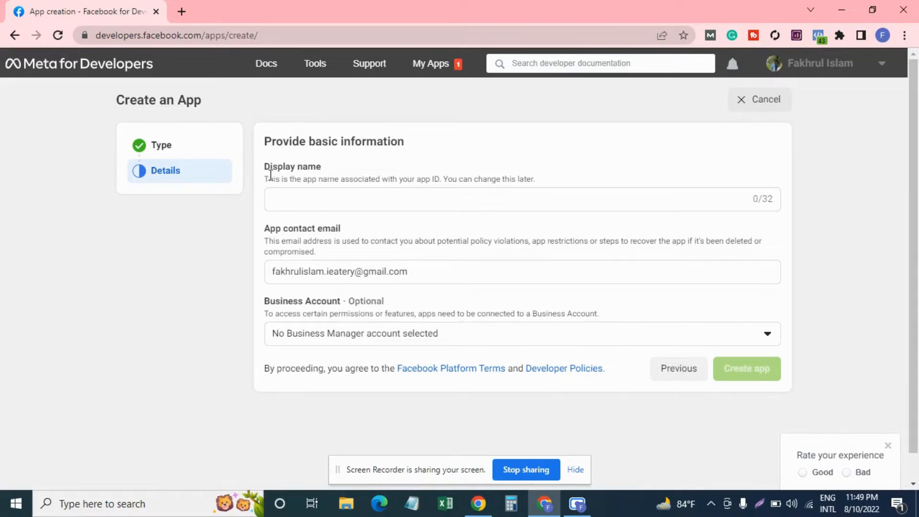
Check the app contact email and link the Amazon Products Reviews business account.
{"action": "left_click", "coordinate": [290, 203]}
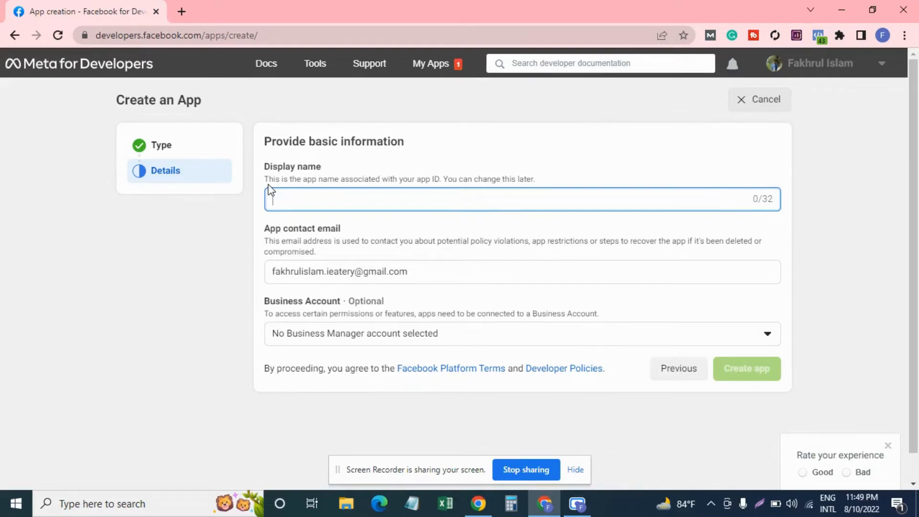
{"action": "left_click", "coordinate": [487, 278]}
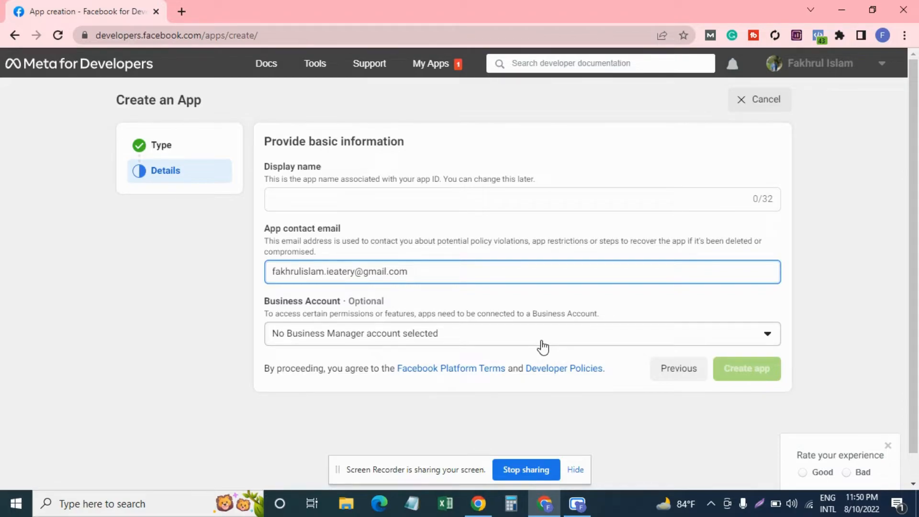
{"action": "left_click", "coordinate": [656, 344]}
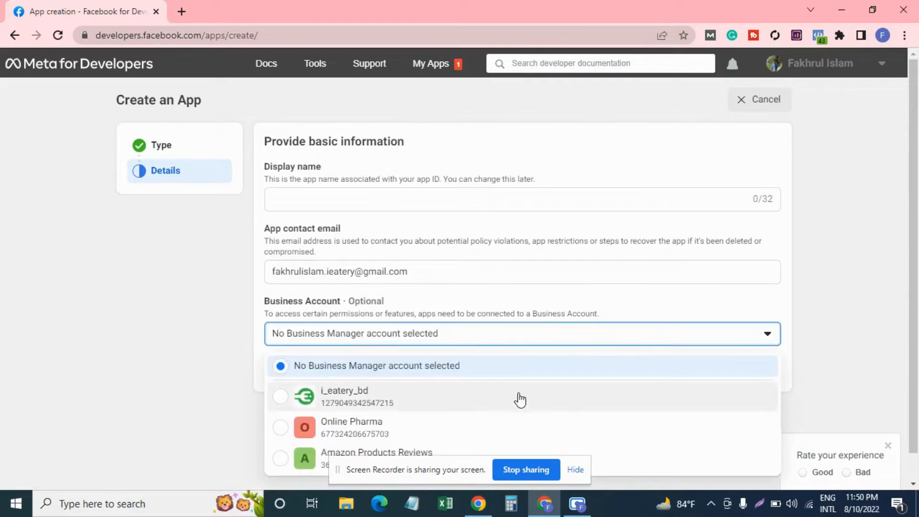
{"action": "left_click", "coordinate": [233, 343]}
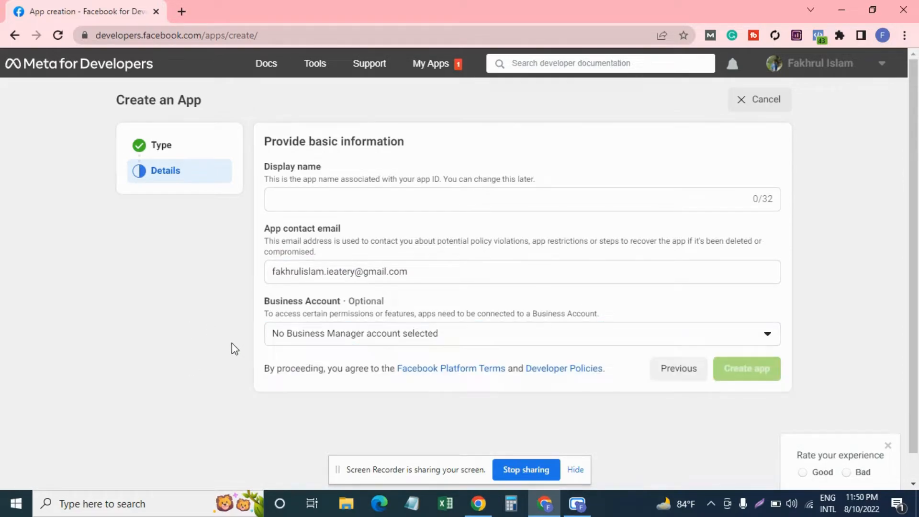
{"action": "left_click", "coordinate": [769, 345]}
{"action": "scroll", "coordinate": [462, 403], "scroll_direction": "down", "scroll_amount": 1}
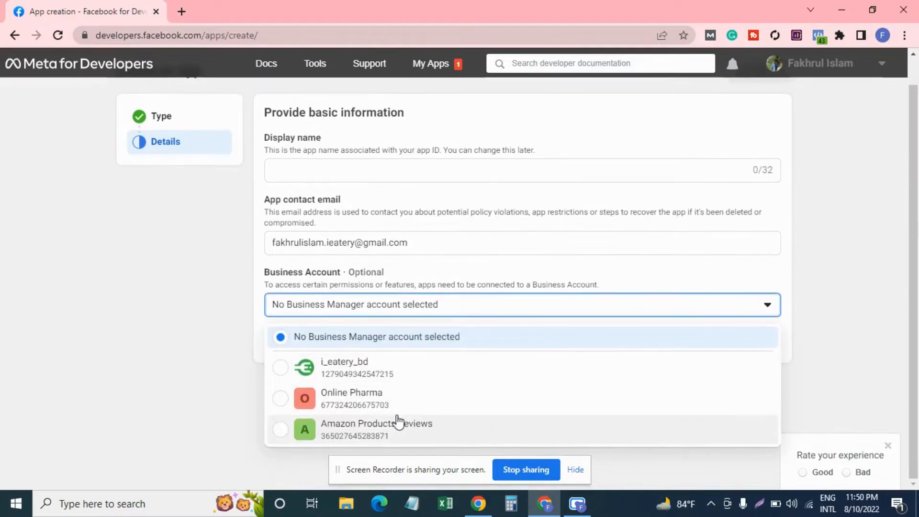
{"action": "left_click", "coordinate": [369, 425]}
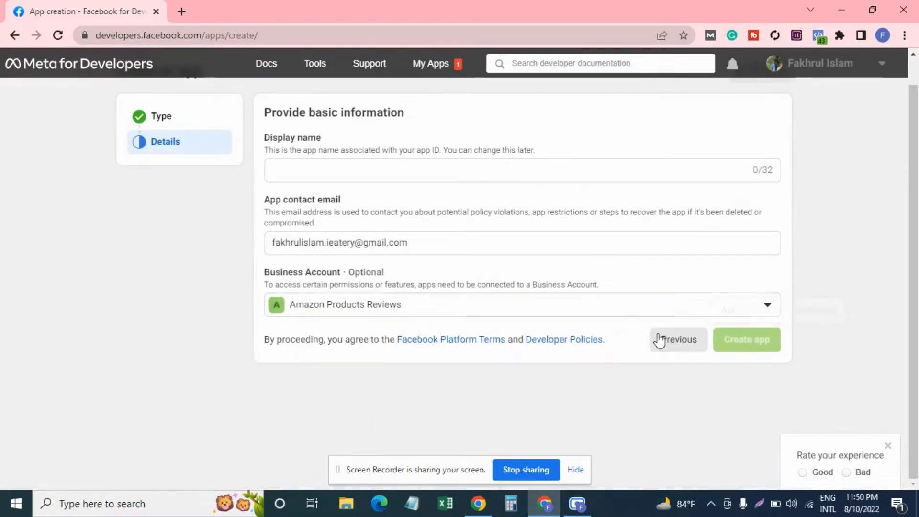
Enter 'Test' as the display name and submit the app creation.
{"action": "scroll", "coordinate": [659, 341], "scroll_direction": "up", "scroll_amount": 1}
{"action": "left_click", "coordinate": [352, 201]}
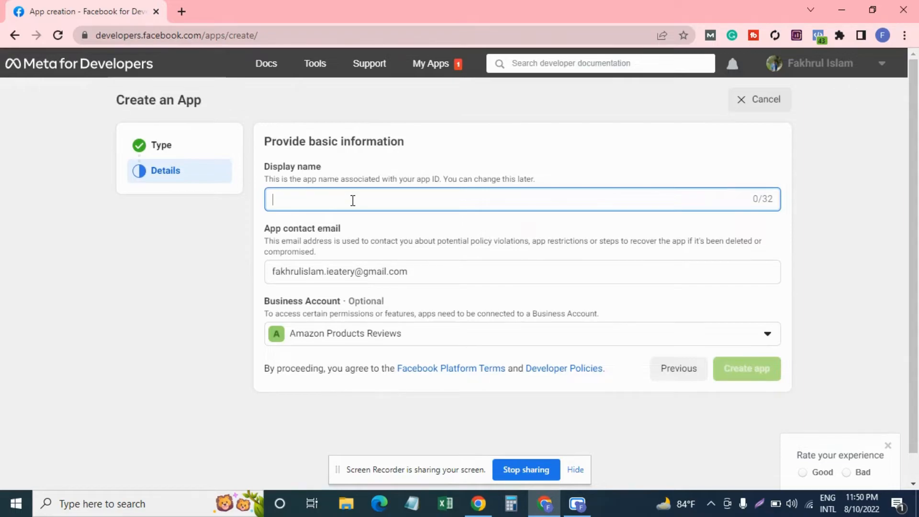
{"action": "type", "text": "Test"}
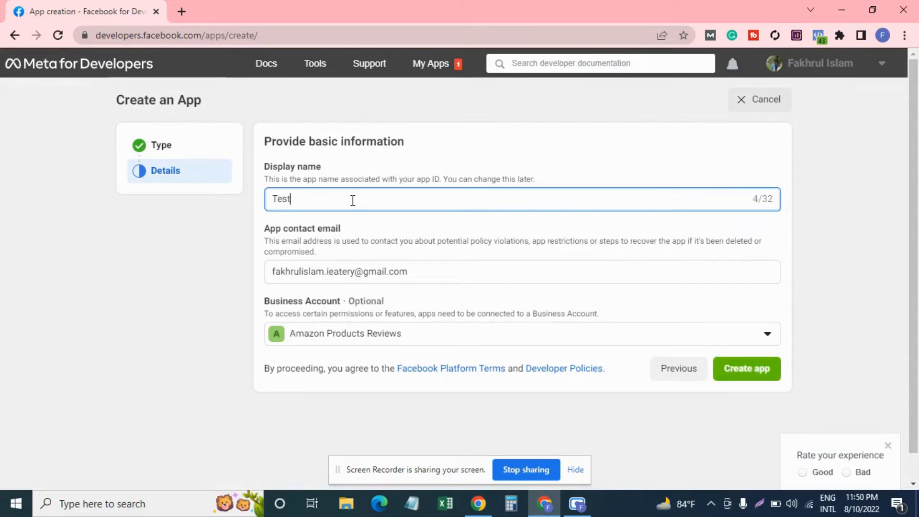
{"action": "left_click", "coordinate": [743, 371]}
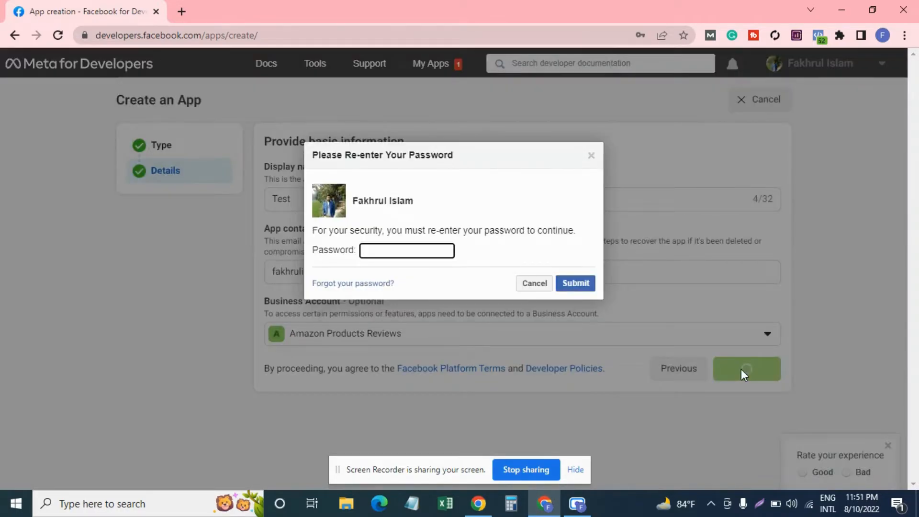
Re-enter the account password to confirm creating Test, declining Chrome's offer to save it.
{"action": "type", "text": "••"}
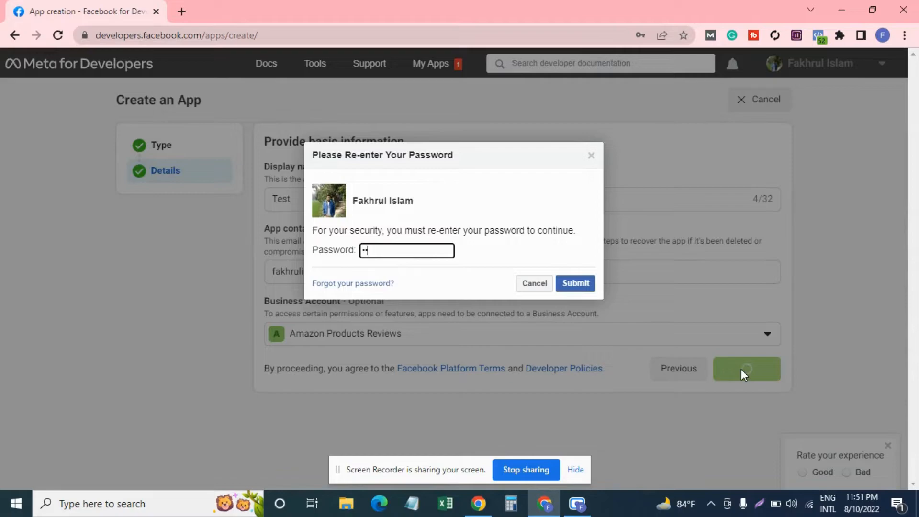
{"action": "key", "text": "BackSpace"}
{"action": "key", "text": "BackSpace"}
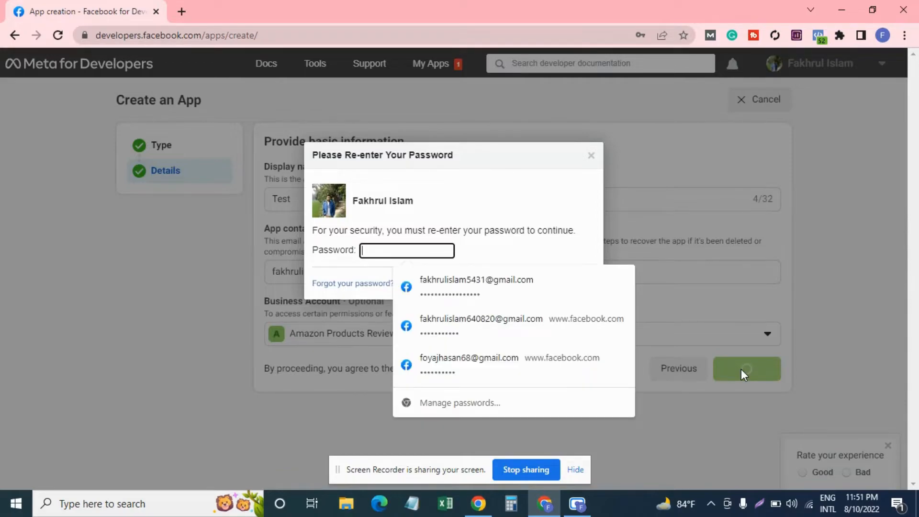
{"action": "type", "text": "•••"}
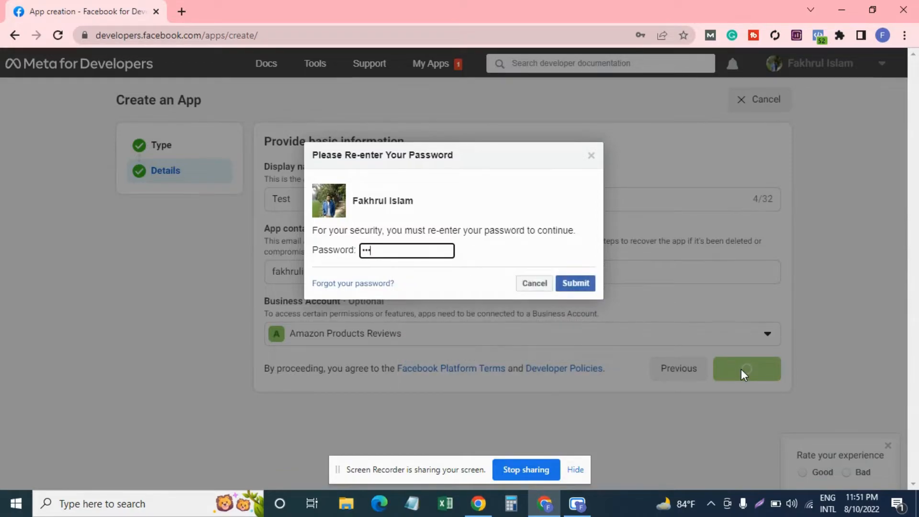
{"action": "type", "text": "••••••••••"}
{"action": "left_click", "coordinate": [585, 284]}
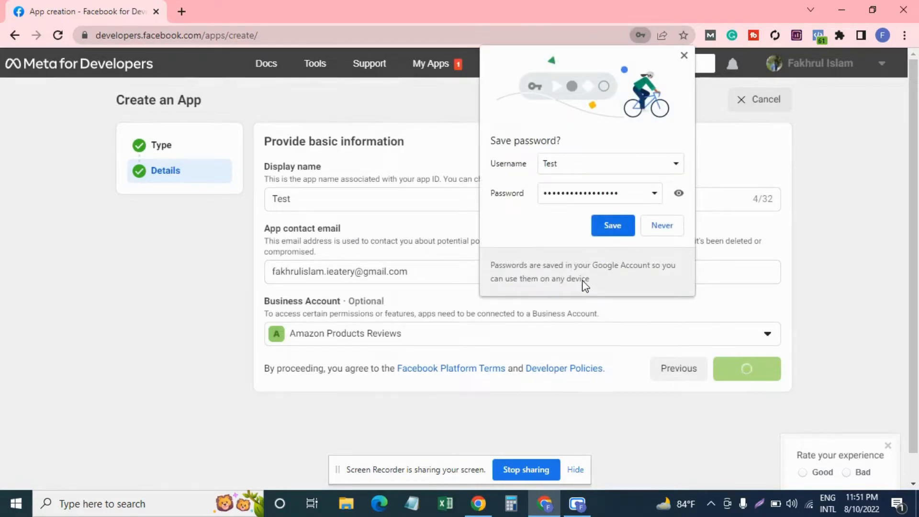
{"action": "left_click", "coordinate": [670, 228]}
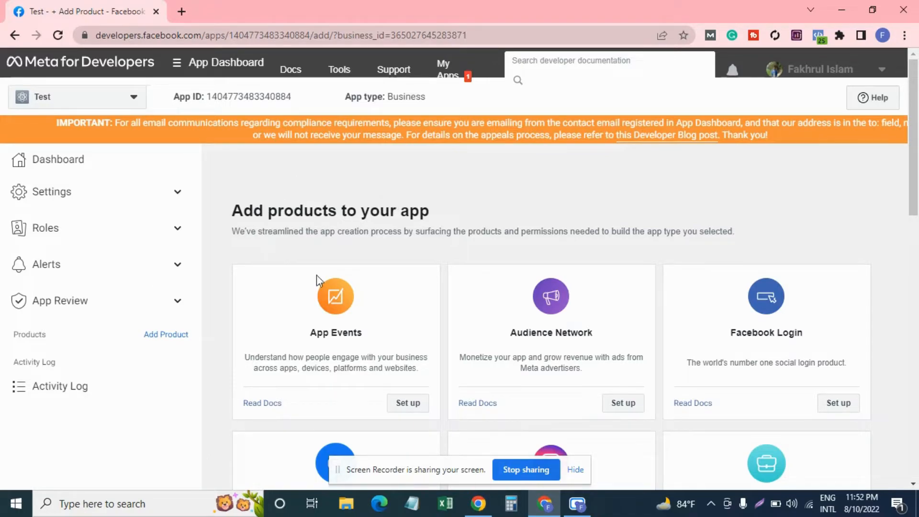
Go to Settings > Basic for the Test app.
{"action": "left_click", "coordinate": [178, 192]}
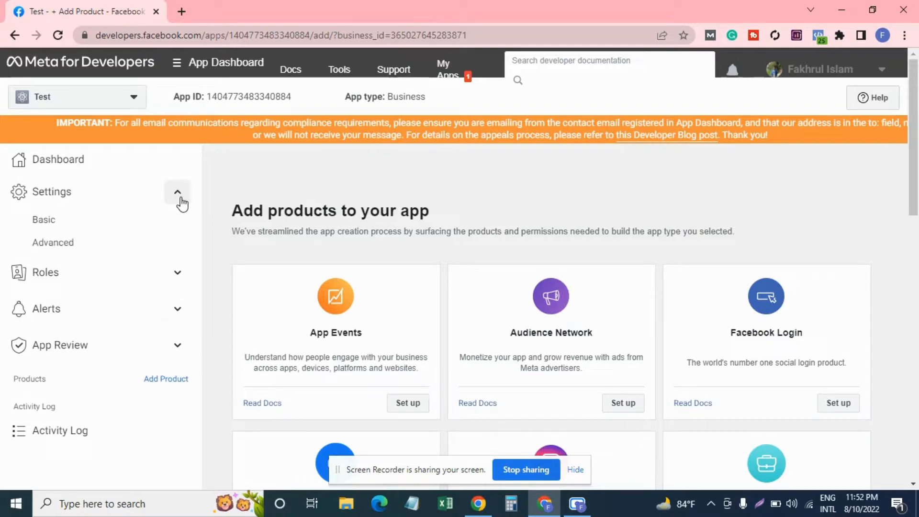
{"action": "left_click", "coordinate": [99, 219]}
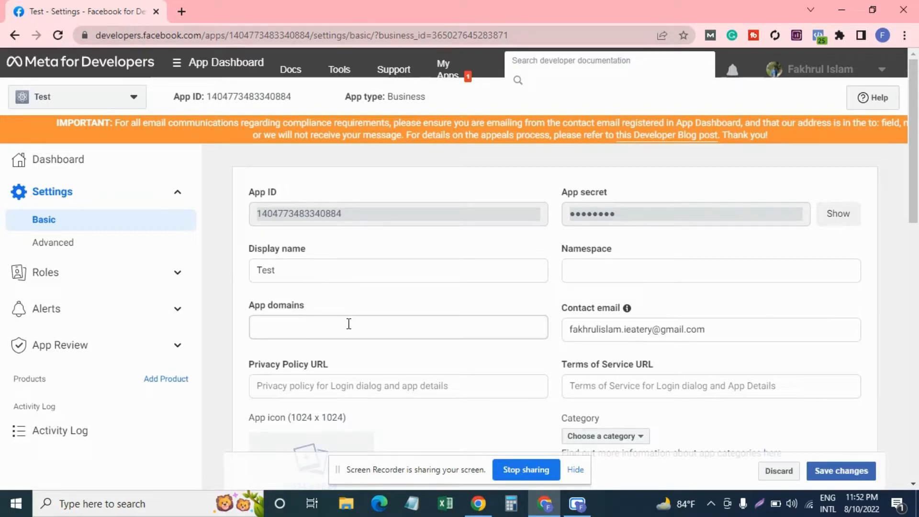
{"action": "scroll", "coordinate": [349, 324], "scroll_direction": "down", "scroll_amount": 1}
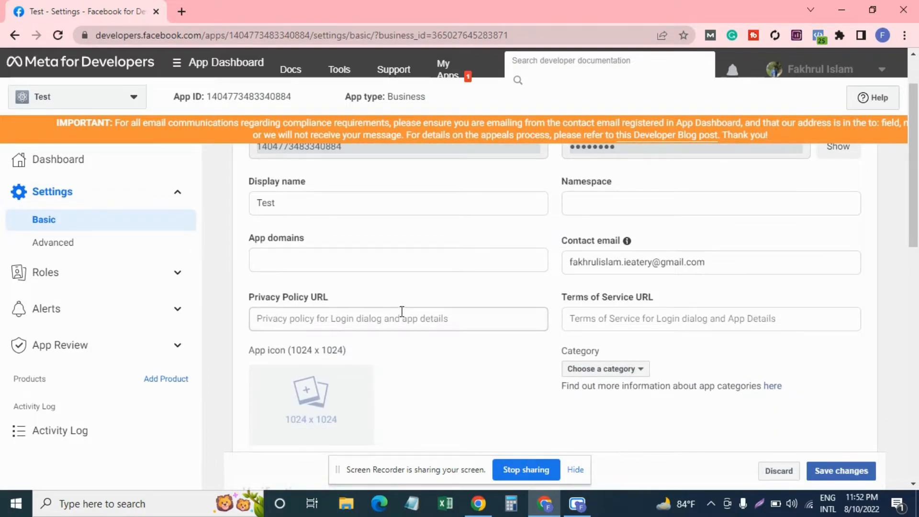
{"action": "scroll", "coordinate": [605, 309], "scroll_direction": "down", "scroll_amount": 1}
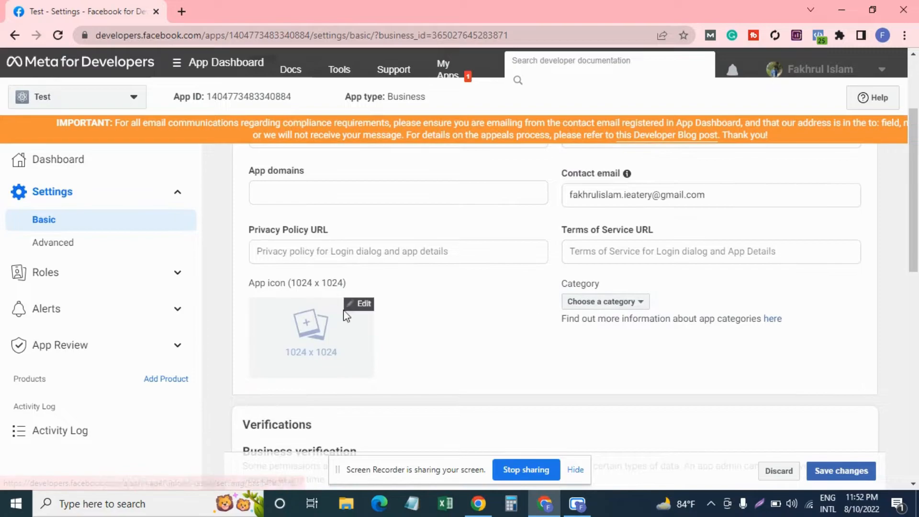
{"action": "left_click", "coordinate": [630, 302]}
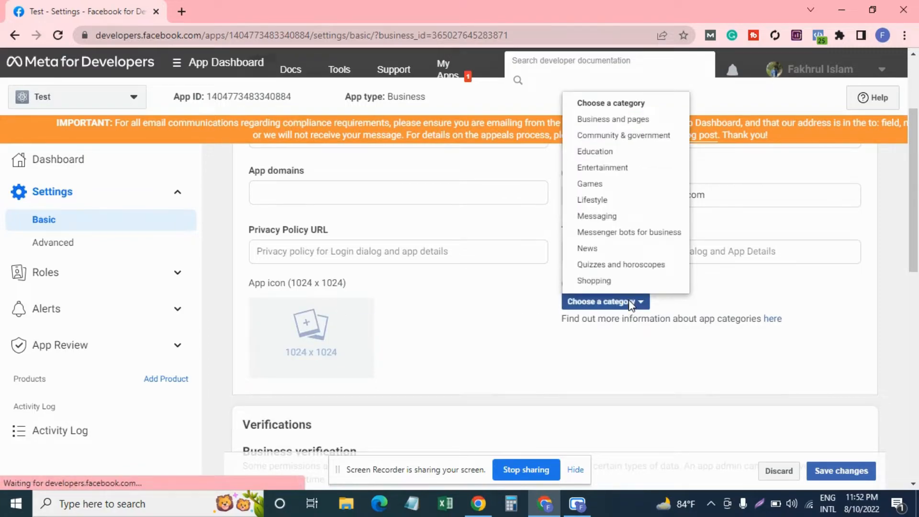
{"action": "left_click", "coordinate": [388, 342]}
{"action": "mouse_move", "coordinate": [307, 311]}
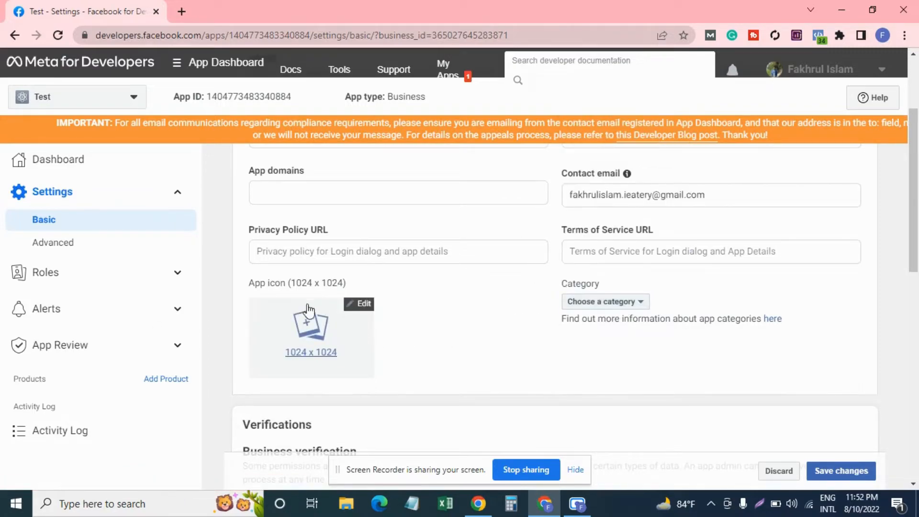
{"action": "mouse_move", "coordinate": [345, 306]}
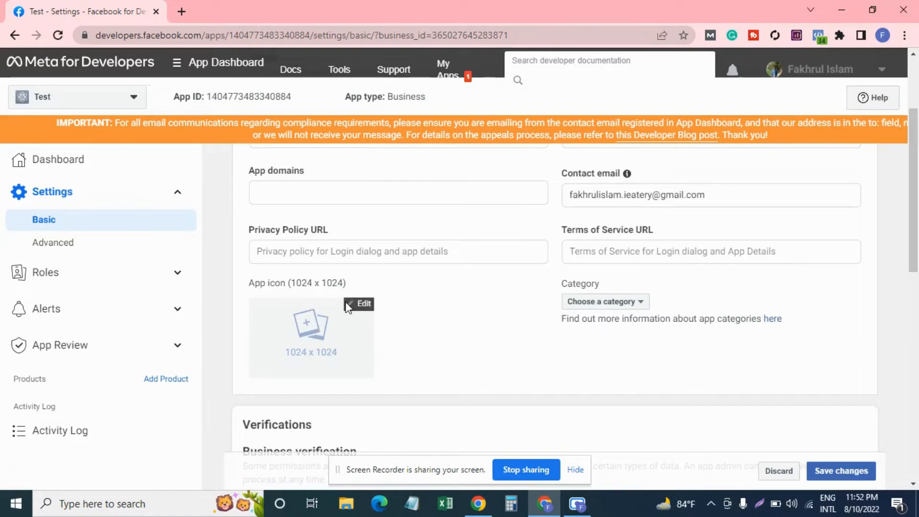
{"action": "scroll", "coordinate": [350, 307], "scroll_direction": "down", "scroll_amount": 1}
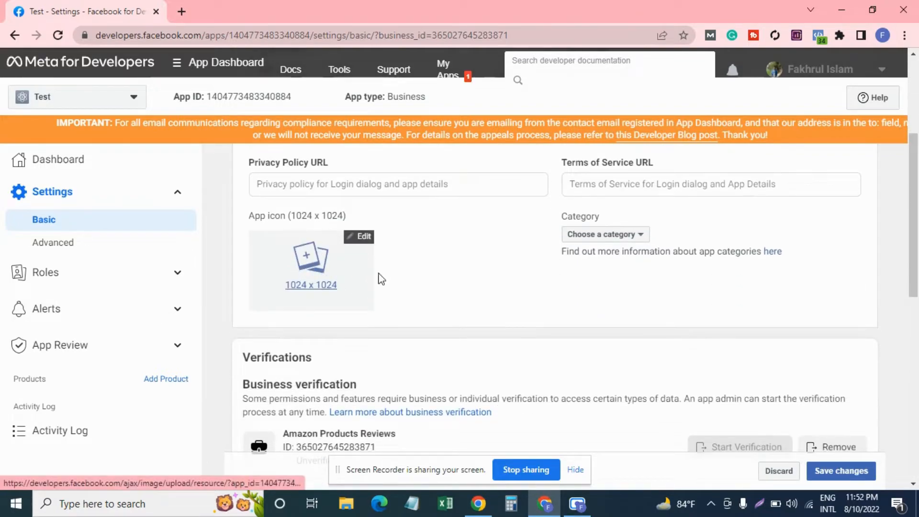
{"action": "scroll", "coordinate": [383, 274], "scroll_direction": "down", "scroll_amount": 3}
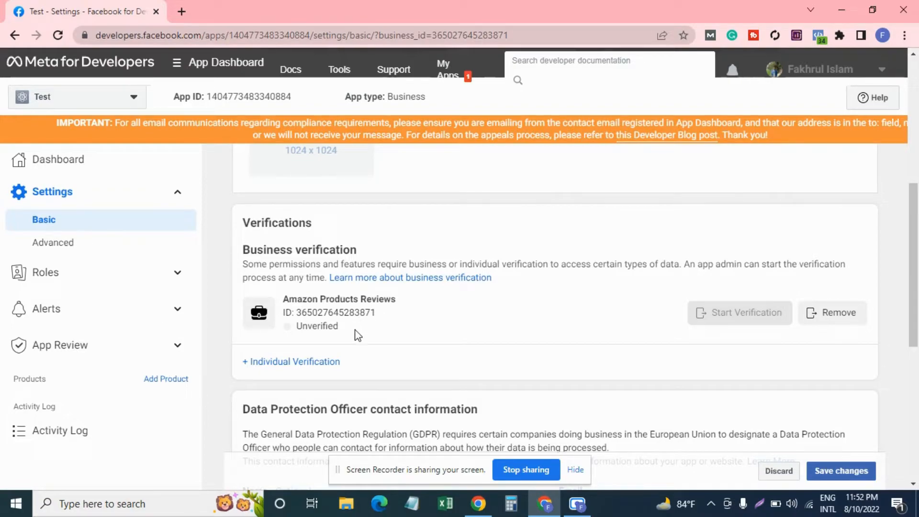
Fill in the Data Protection Officer name and email fields in Basic settings.
{"action": "mouse_move", "coordinate": [364, 334]}
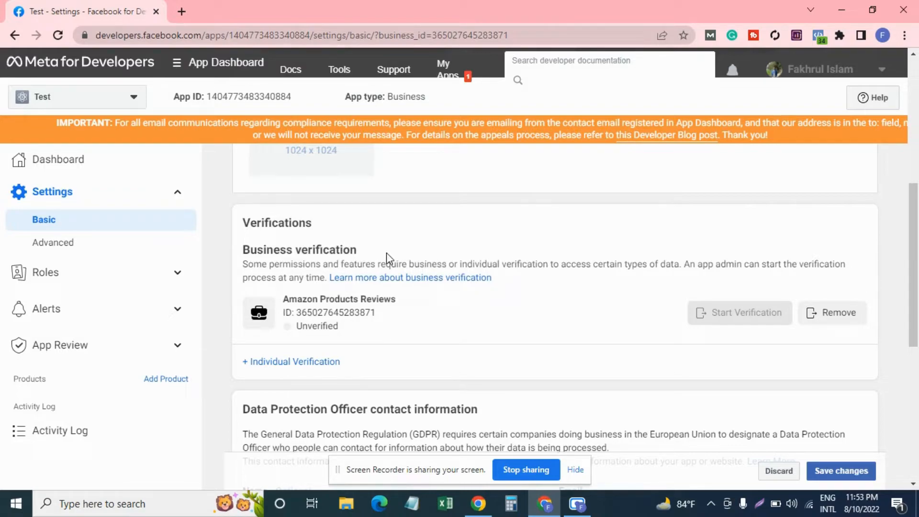
{"action": "scroll", "coordinate": [388, 258], "scroll_direction": "down", "scroll_amount": 1}
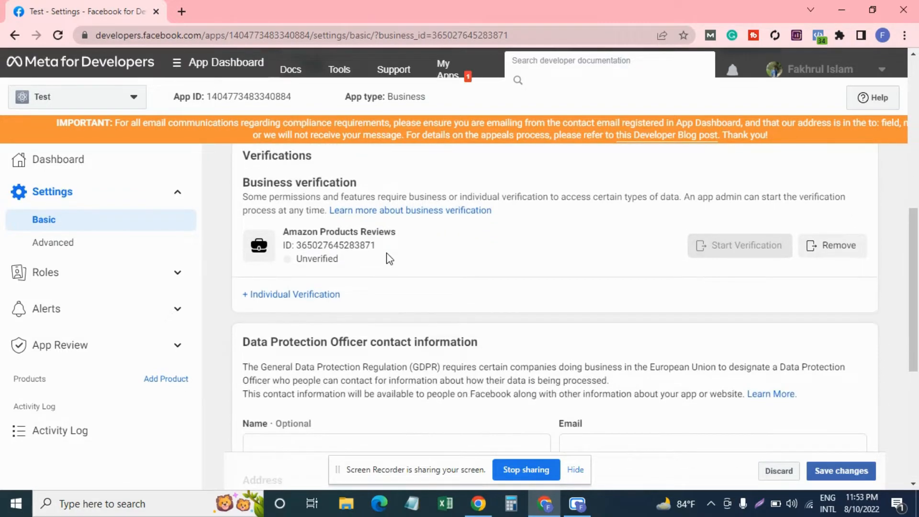
{"action": "scroll", "coordinate": [389, 259], "scroll_direction": "down", "scroll_amount": 3}
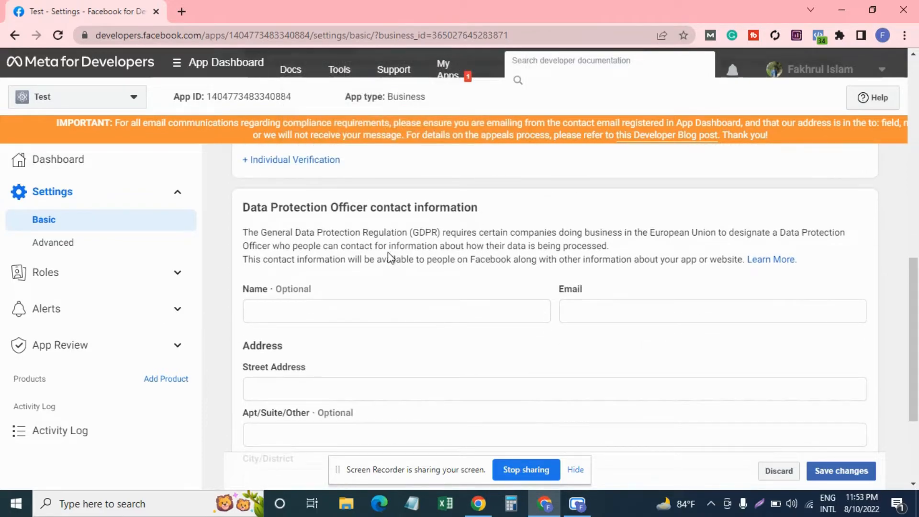
{"action": "scroll", "coordinate": [389, 258], "scroll_direction": "down", "scroll_amount": 1}
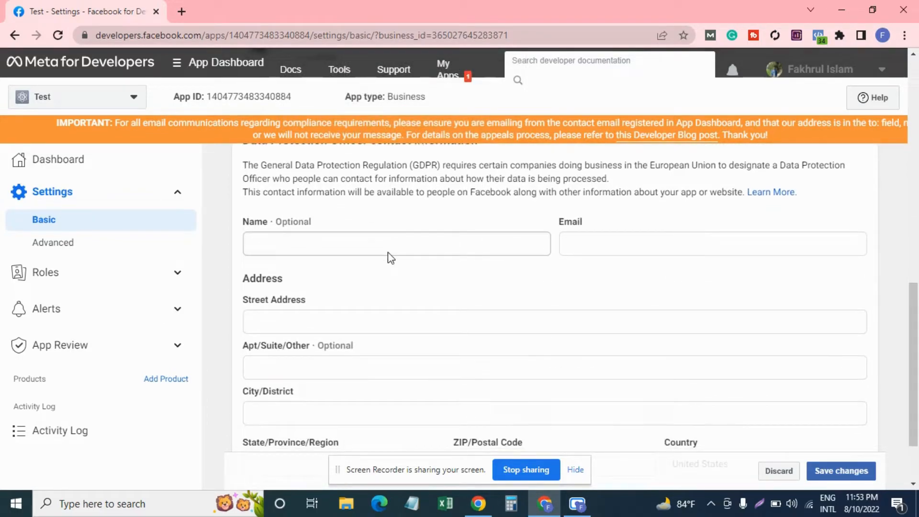
{"action": "scroll", "coordinate": [388, 247], "scroll_direction": "up", "scroll_amount": 1}
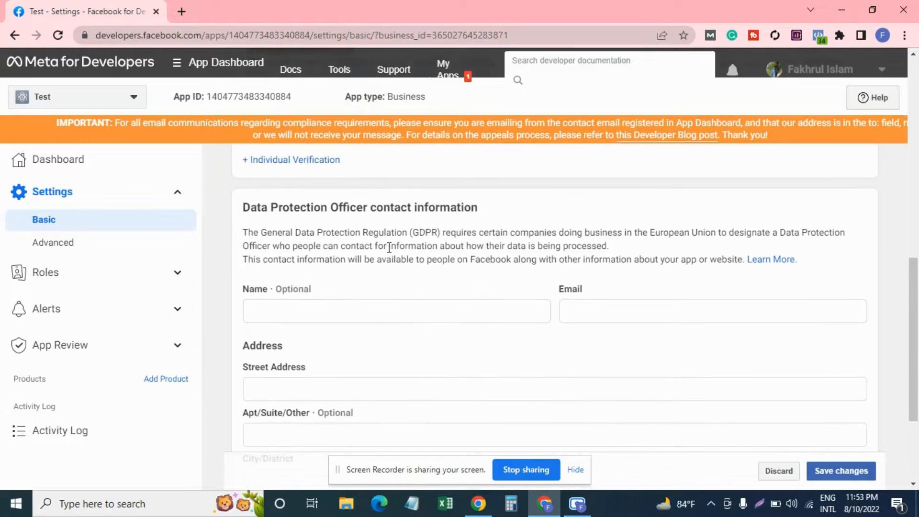
{"action": "scroll", "coordinate": [389, 247], "scroll_direction": "down", "scroll_amount": 1}
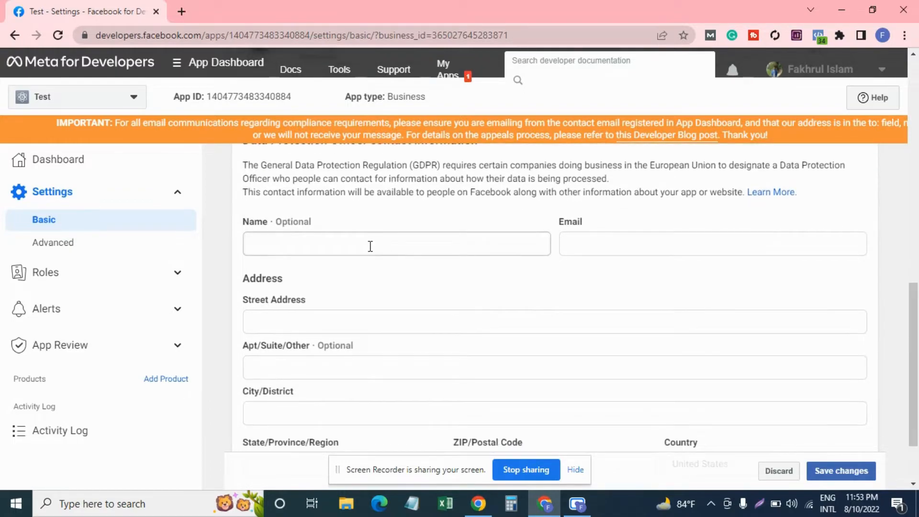
{"action": "left_click", "coordinate": [370, 245]}
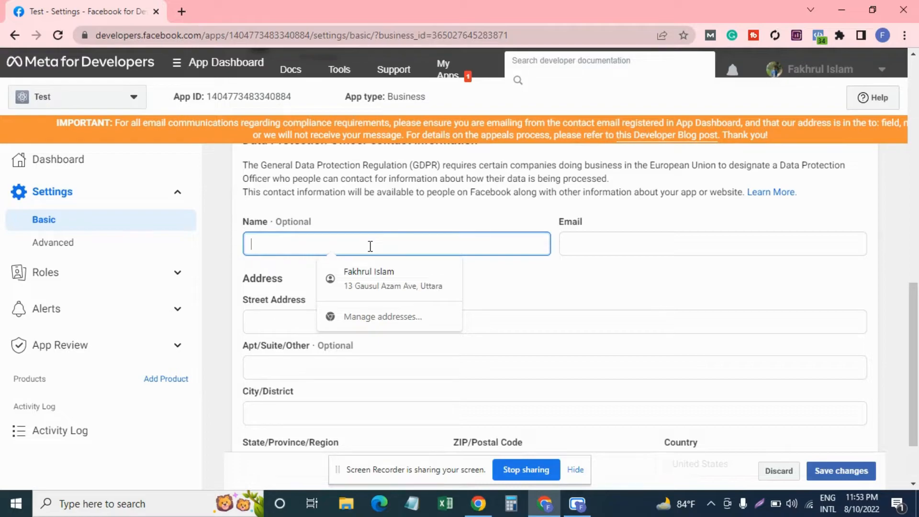
{"action": "left_click", "coordinate": [583, 239]}
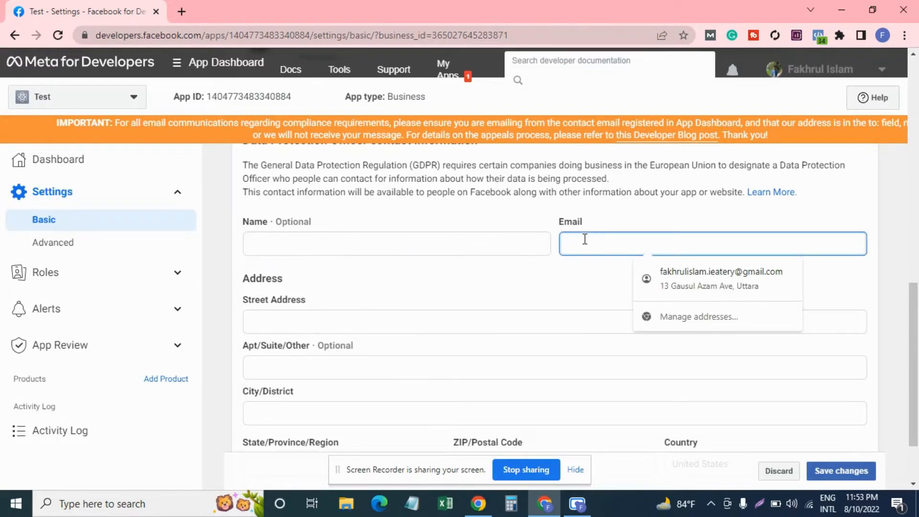
{"action": "left_click", "coordinate": [395, 315]}
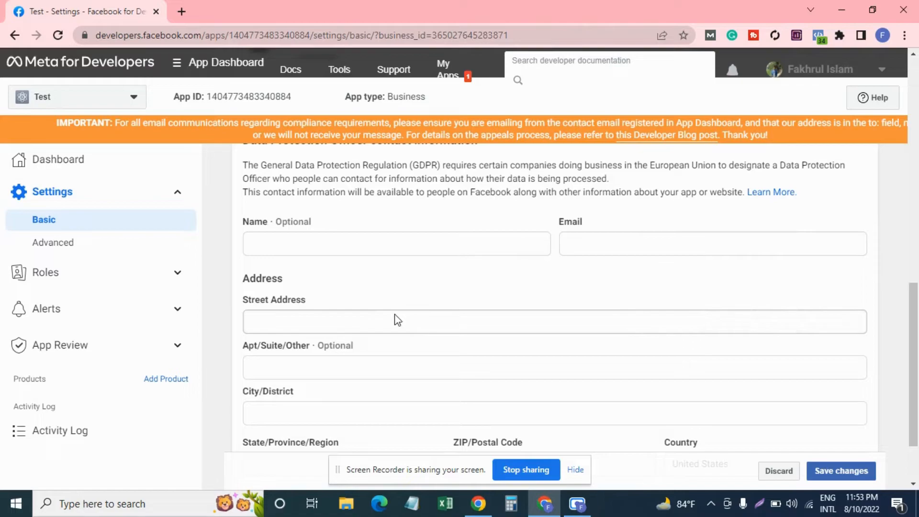
Scroll to the bottom of Basic settings and choose '+ Add platform'.
{"action": "scroll", "coordinate": [396, 320], "scroll_direction": "down", "scroll_amount": 1}
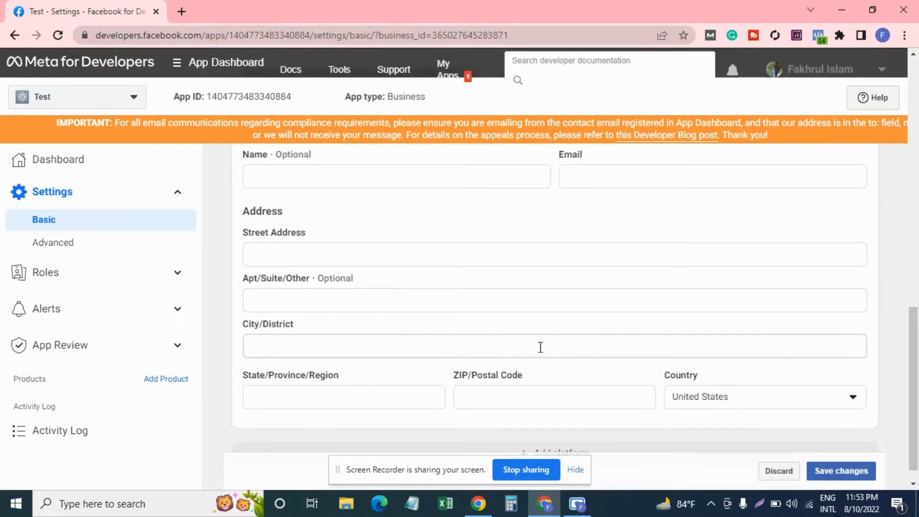
{"action": "scroll", "coordinate": [570, 290], "scroll_direction": "down", "scroll_amount": 1}
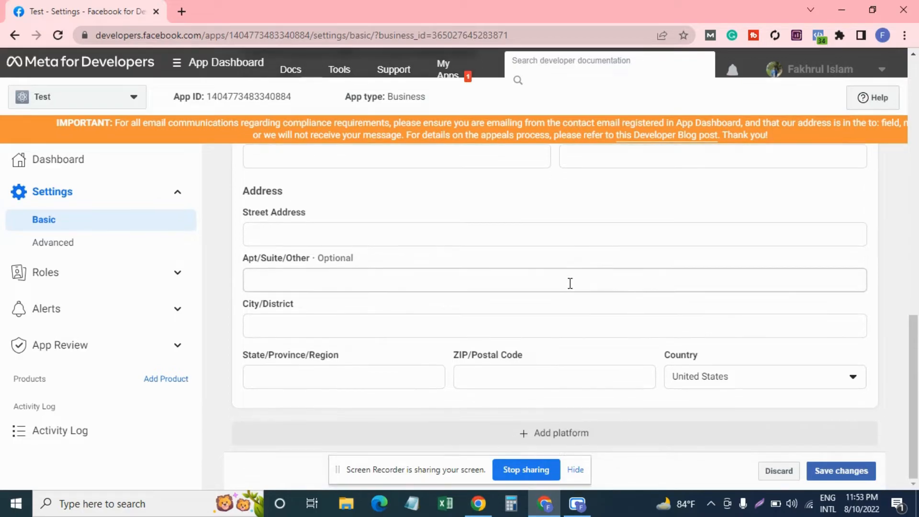
{"action": "left_click", "coordinate": [557, 432]}
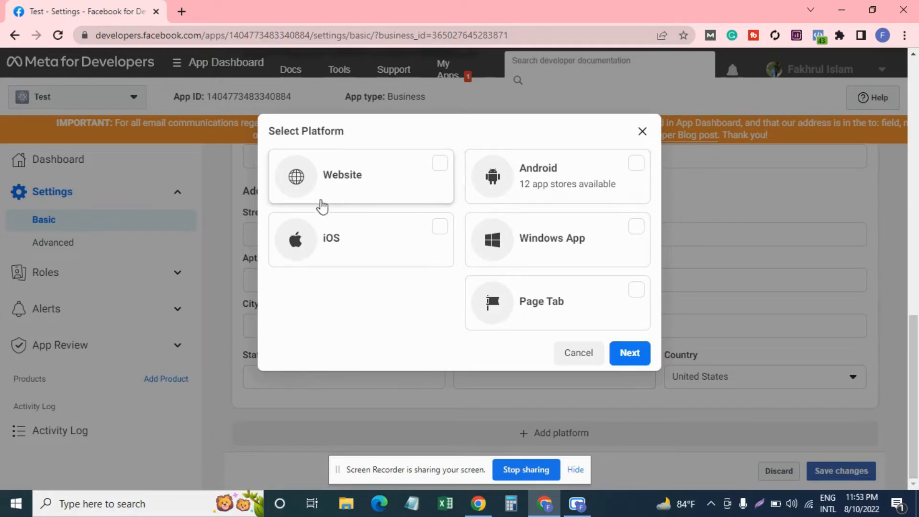
Add an Android platform to the Test app with Google Play as its store.
{"action": "left_click", "coordinate": [518, 186]}
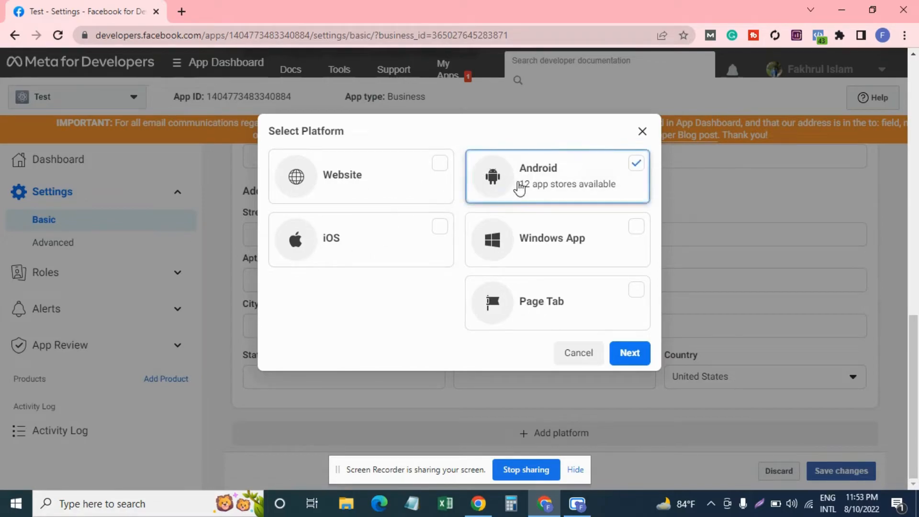
{"action": "left_click", "coordinate": [624, 354]}
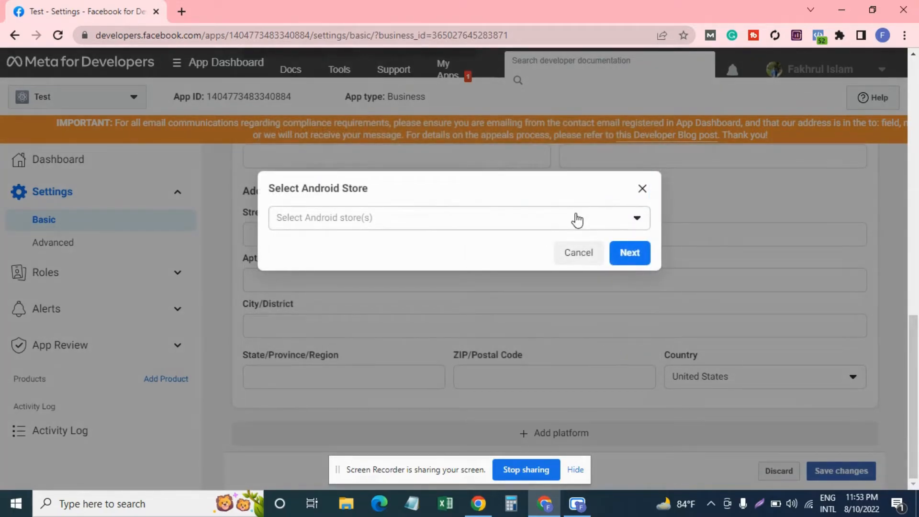
{"action": "left_click", "coordinate": [577, 220]}
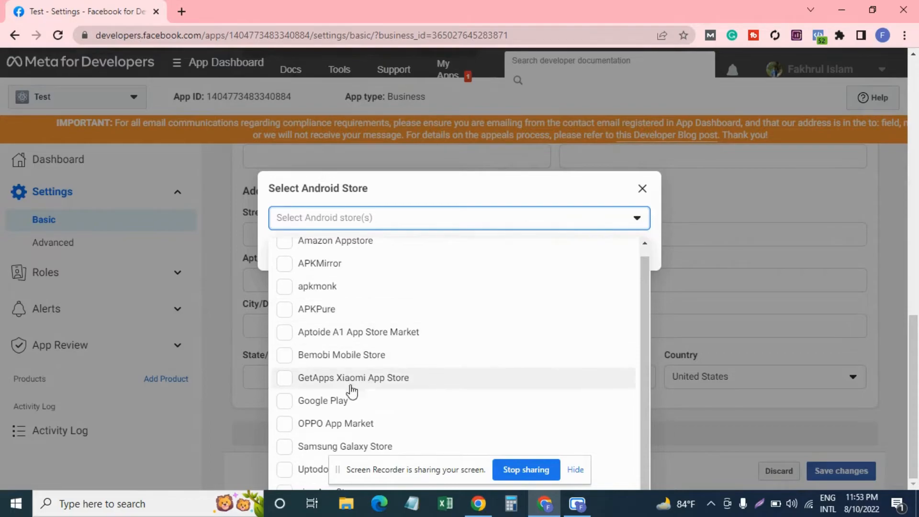
{"action": "left_click", "coordinate": [314, 402]}
{"action": "left_click", "coordinate": [480, 192]}
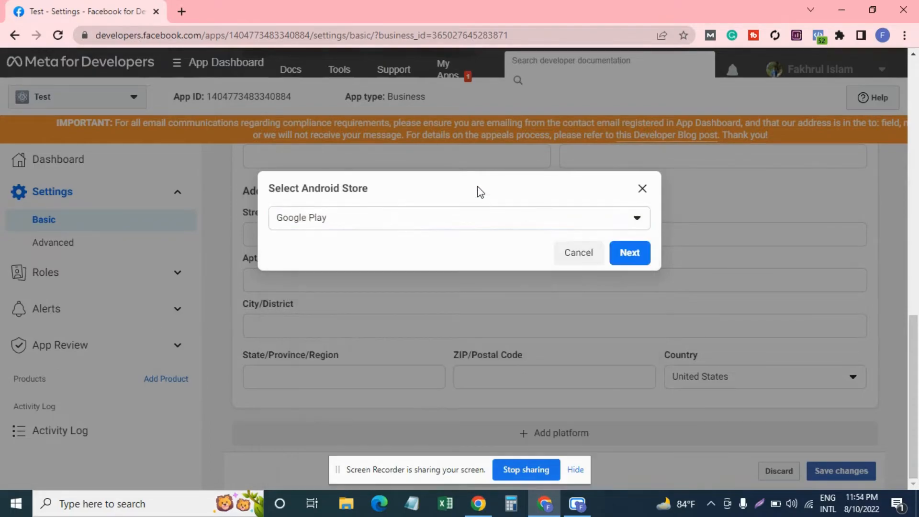
{"action": "left_click", "coordinate": [627, 252]}
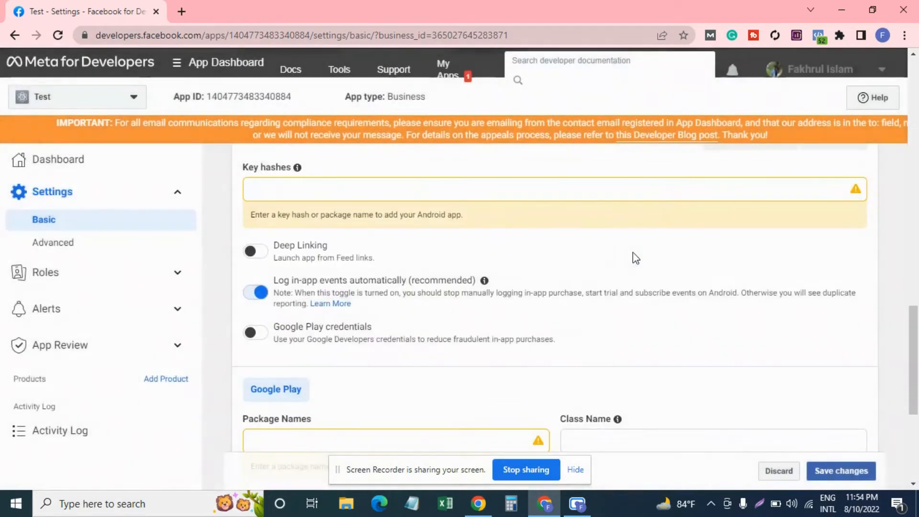
{"action": "scroll", "coordinate": [554, 253], "scroll_direction": "up", "scroll_amount": 2}
{"action": "mouse_move", "coordinate": [297, 234]}
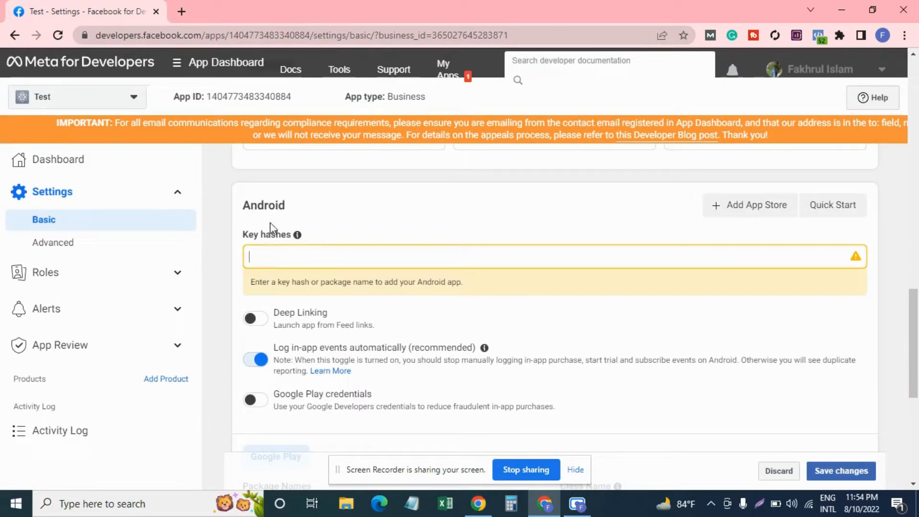
{"action": "scroll", "coordinate": [299, 254], "scroll_direction": "down", "scroll_amount": 1}
{"action": "scroll", "coordinate": [293, 276], "scroll_direction": "up", "scroll_amount": 1}
{"action": "scroll", "coordinate": [293, 277], "scroll_direction": "down", "scroll_amount": 2}
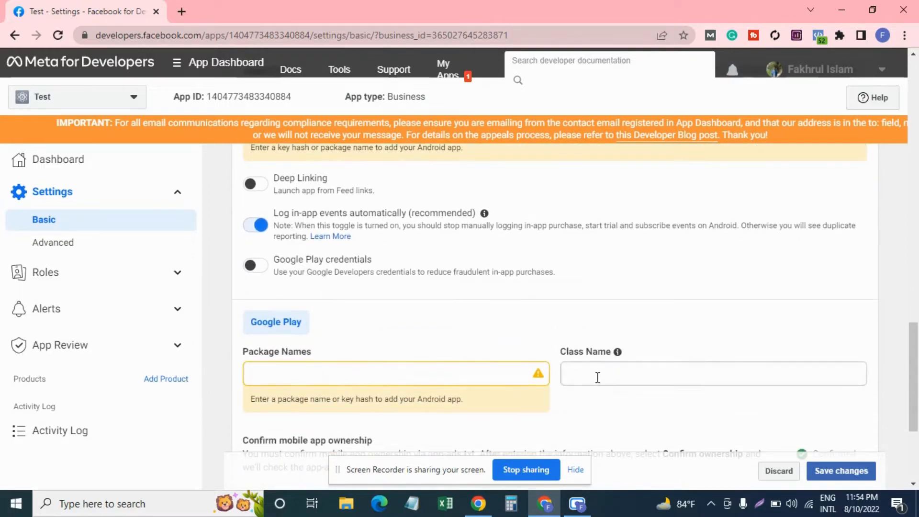
{"action": "scroll", "coordinate": [559, 368], "scroll_direction": "down", "scroll_amount": 2}
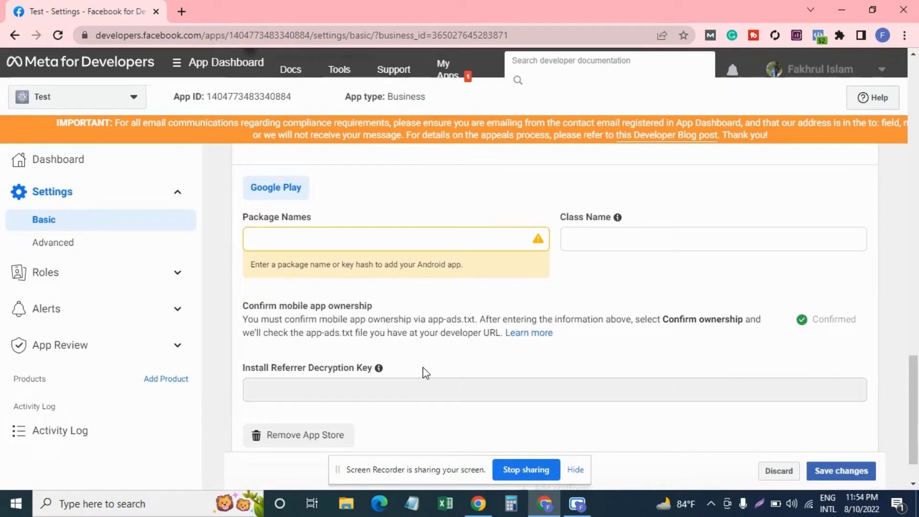
{"action": "scroll", "coordinate": [425, 373], "scroll_direction": "up", "scroll_amount": 5}
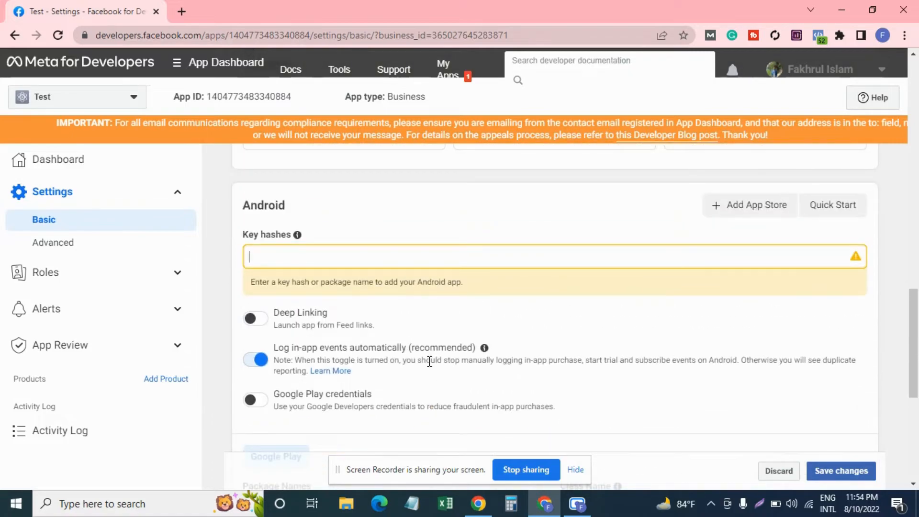
{"action": "scroll", "coordinate": [443, 352], "scroll_direction": "up", "scroll_amount": 1}
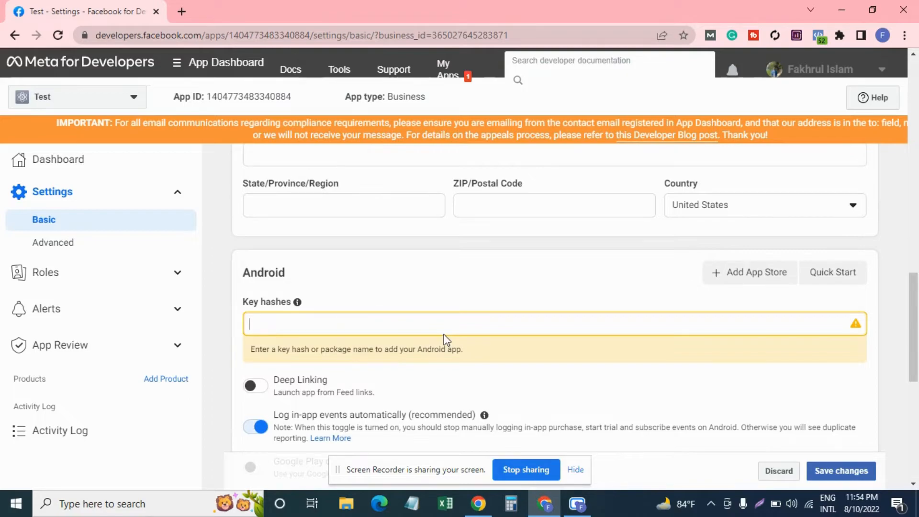
{"action": "scroll", "coordinate": [447, 335], "scroll_direction": "up", "scroll_amount": 8}
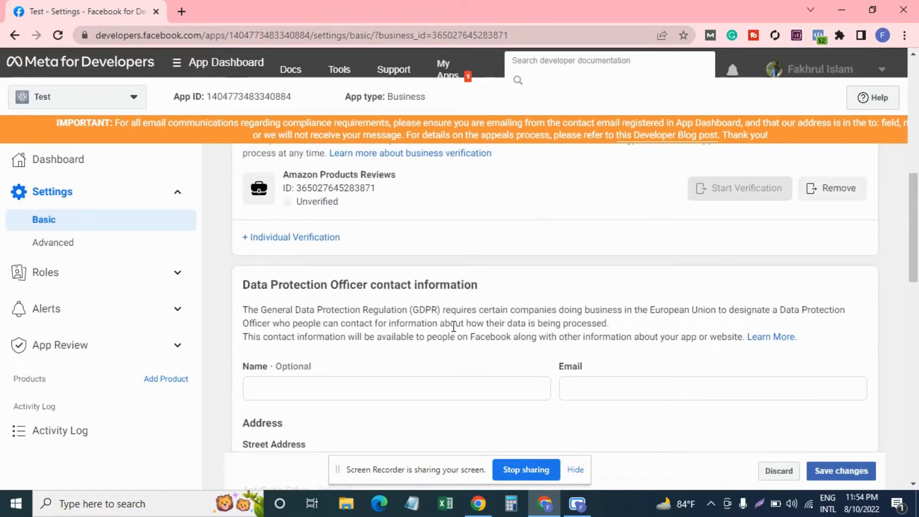
{"action": "scroll", "coordinate": [454, 326], "scroll_direction": "up", "scroll_amount": 3}
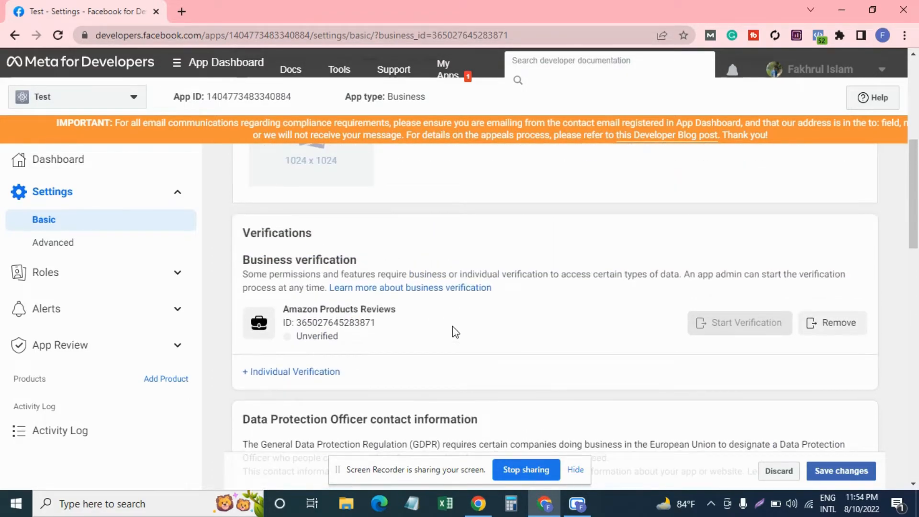
{"action": "scroll", "coordinate": [452, 326], "scroll_direction": "up", "scroll_amount": 6}
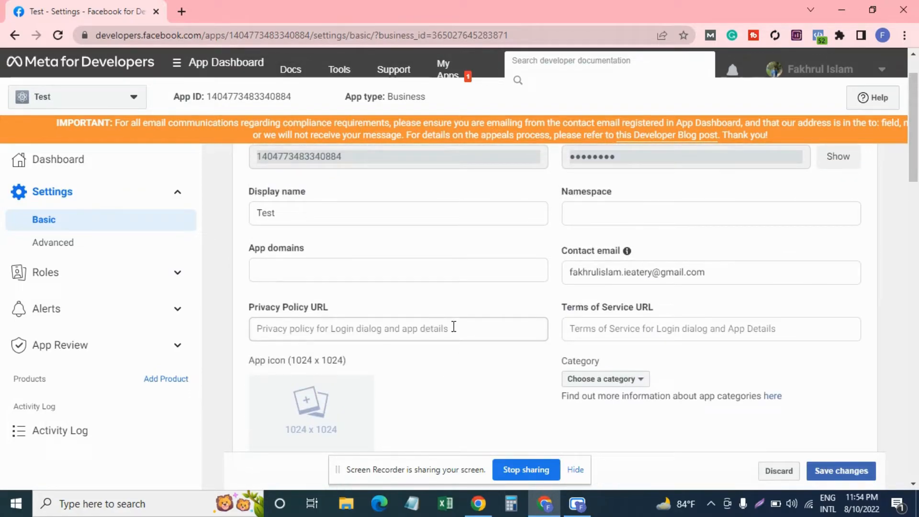
{"action": "scroll", "coordinate": [452, 326], "scroll_direction": "up", "scroll_amount": 1}
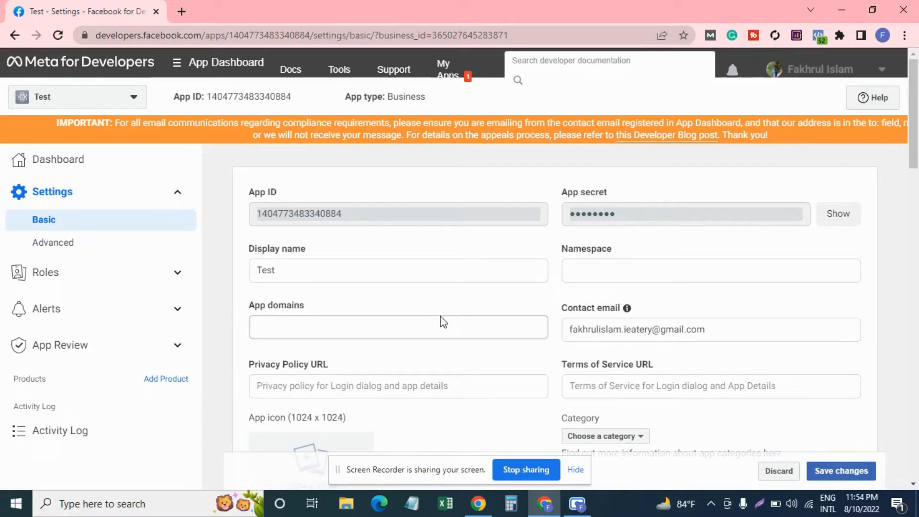
Show the Help panel of Get Started links and scroll through the Basic settings.
{"action": "left_click", "coordinate": [853, 99]}
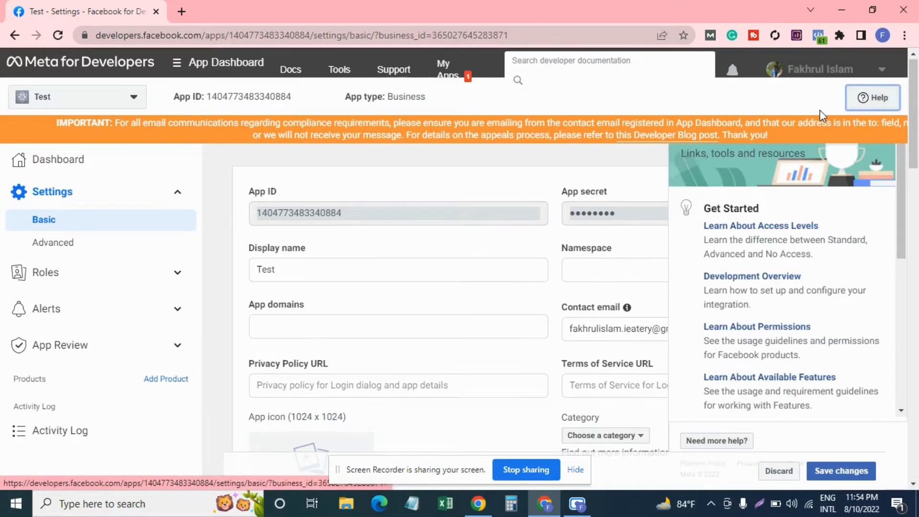
{"action": "scroll", "coordinate": [819, 119], "scroll_direction": "down", "scroll_amount": 1}
{"action": "scroll", "coordinate": [820, 131], "scroll_direction": "up", "scroll_amount": 1}
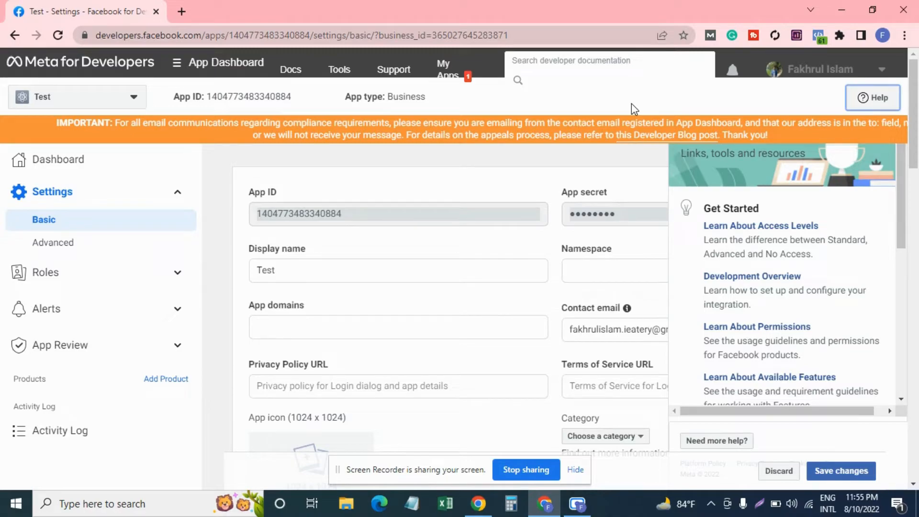
{"action": "scroll", "coordinate": [472, 215], "scroll_direction": "down", "scroll_amount": 15}
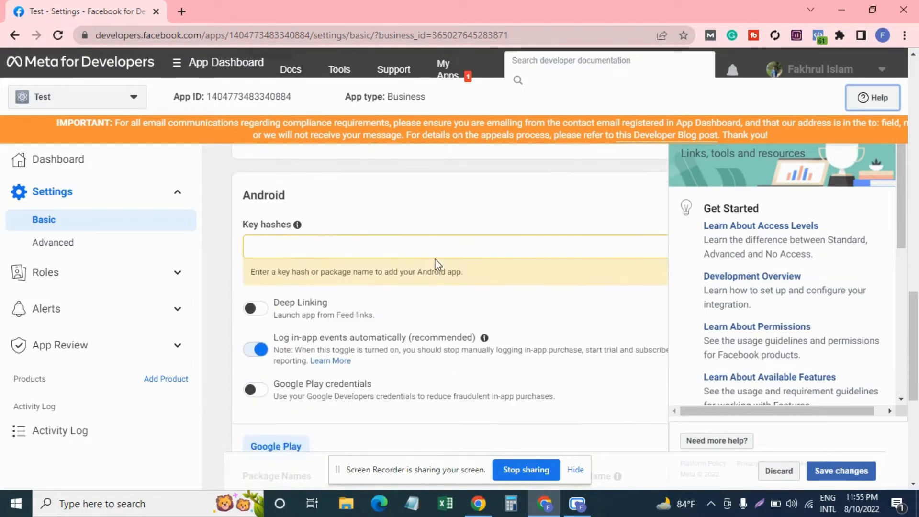
{"action": "scroll", "coordinate": [437, 263], "scroll_direction": "down", "scroll_amount": 6}
{"action": "scroll", "coordinate": [431, 263], "scroll_direction": "up", "scroll_amount": 4}
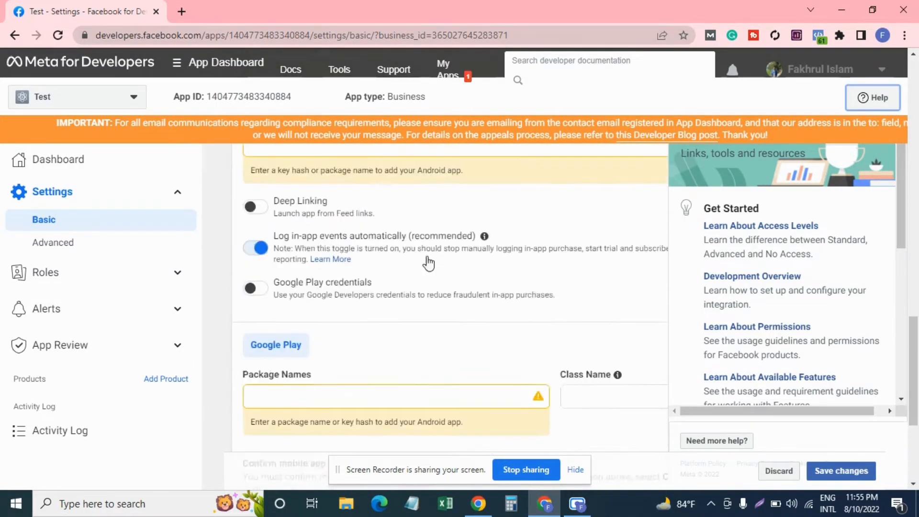
{"action": "scroll", "coordinate": [429, 262], "scroll_direction": "up", "scroll_amount": 15}
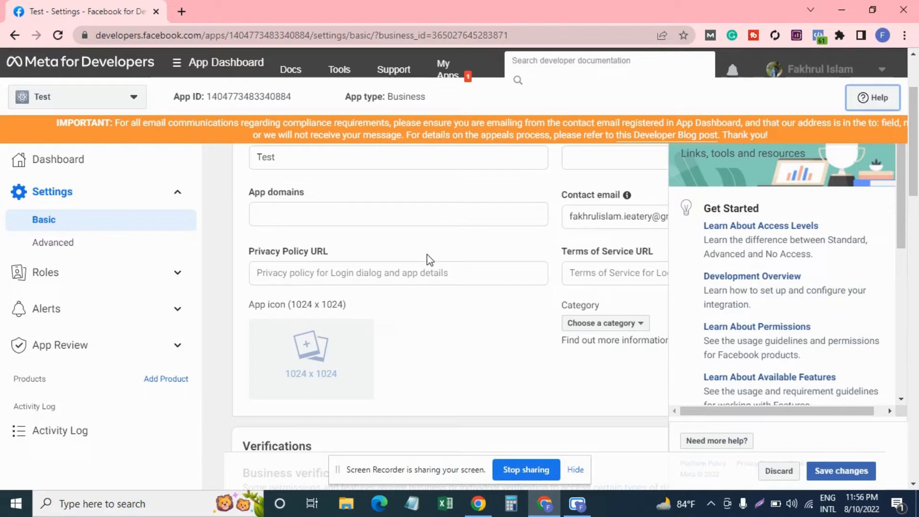
{"action": "scroll", "coordinate": [429, 259], "scroll_direction": "up", "scroll_amount": 2}
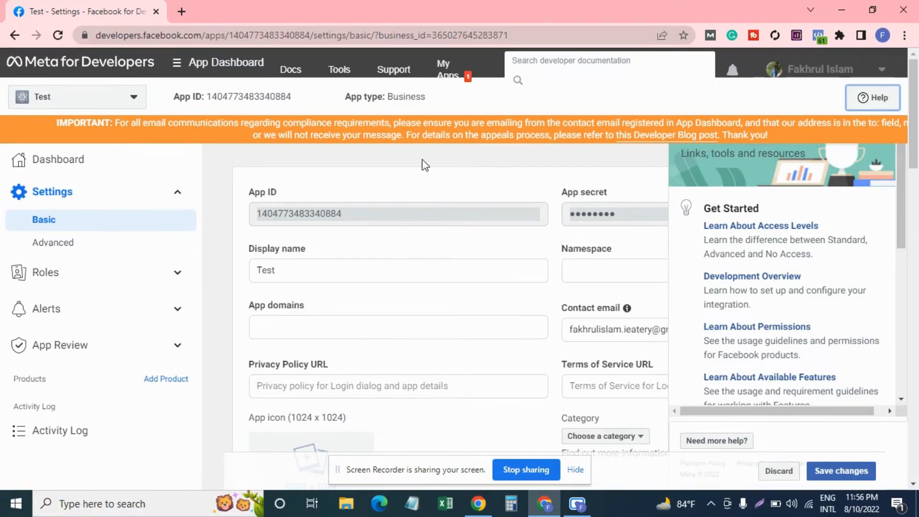
Leave settings discarding changes, then remove the Test app, confirming with the account password.
{"action": "left_click", "coordinate": [448, 70]}
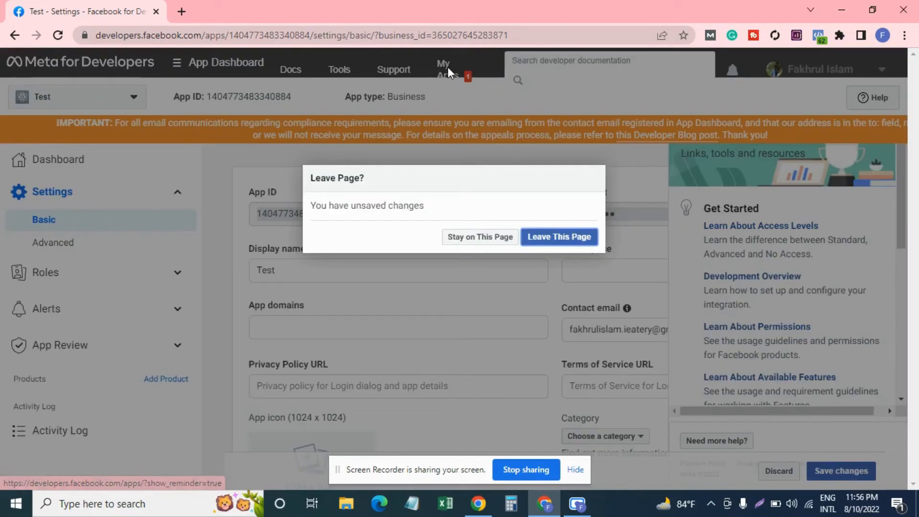
{"action": "left_click", "coordinate": [552, 241]}
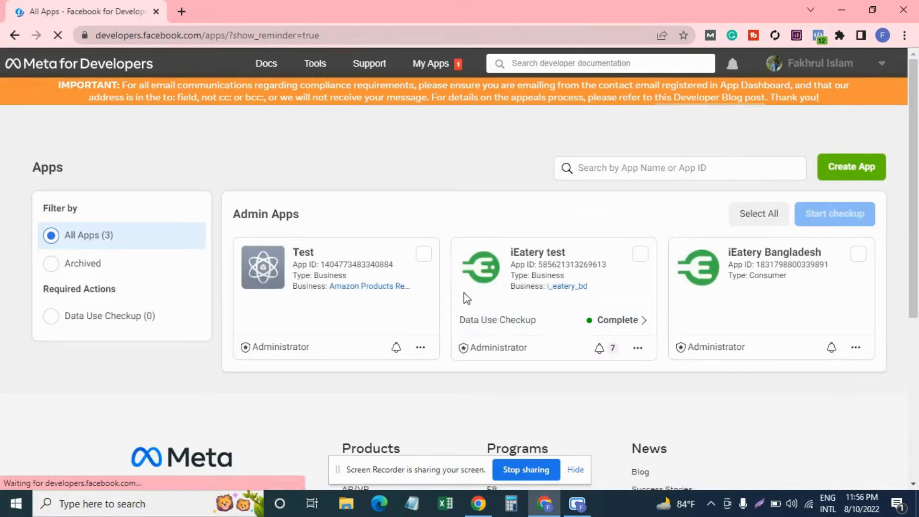
{"action": "left_click", "coordinate": [425, 353]}
{"action": "left_click", "coordinate": [427, 434]}
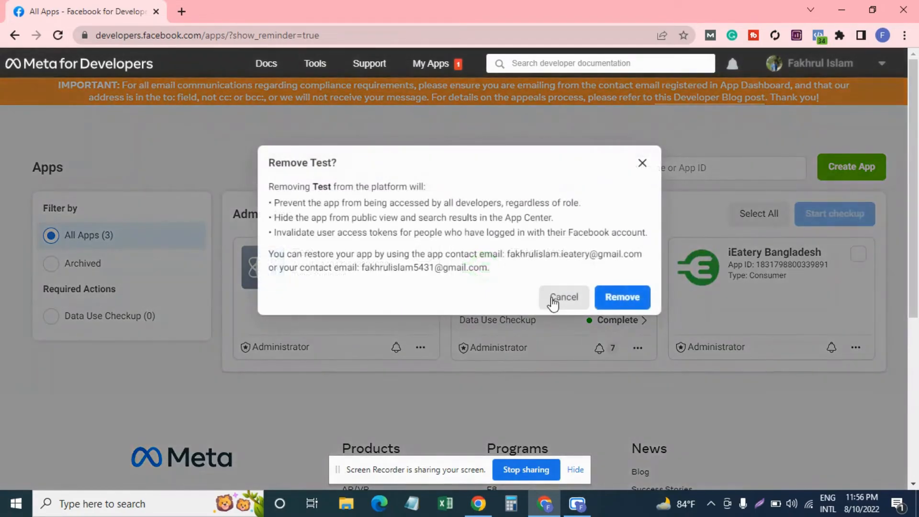
{"action": "left_click", "coordinate": [615, 297]}
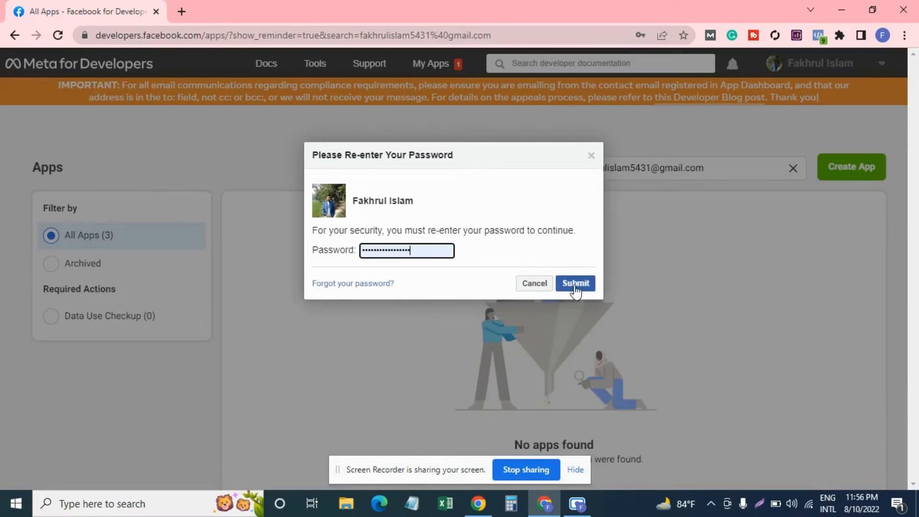
{"action": "left_click", "coordinate": [575, 285]}
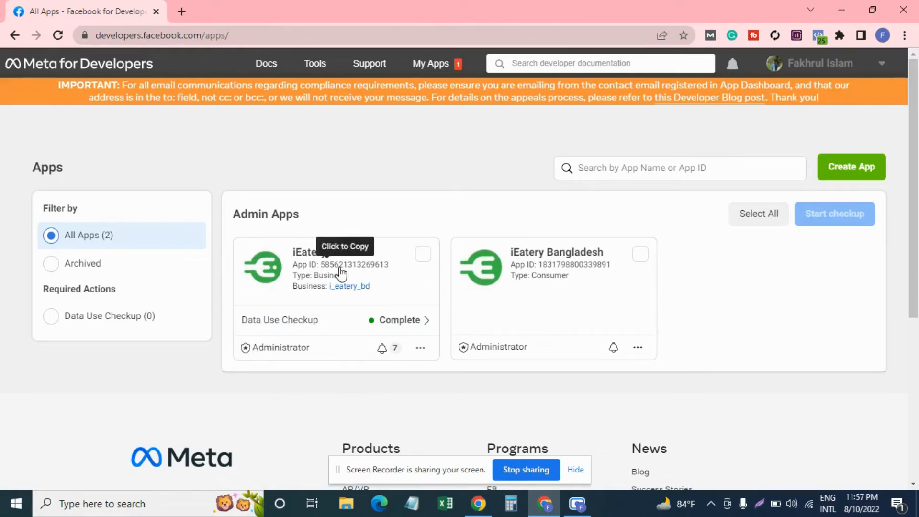
Open the iEatery test app's dashboard, then start a new Google tab beside it.
{"action": "left_click", "coordinate": [311, 256]}
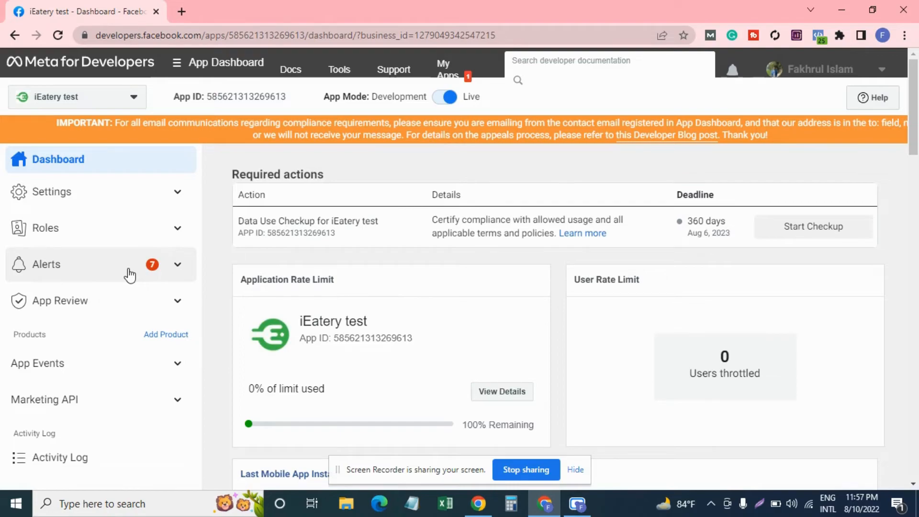
{"action": "left_click", "coordinate": [181, 11]}
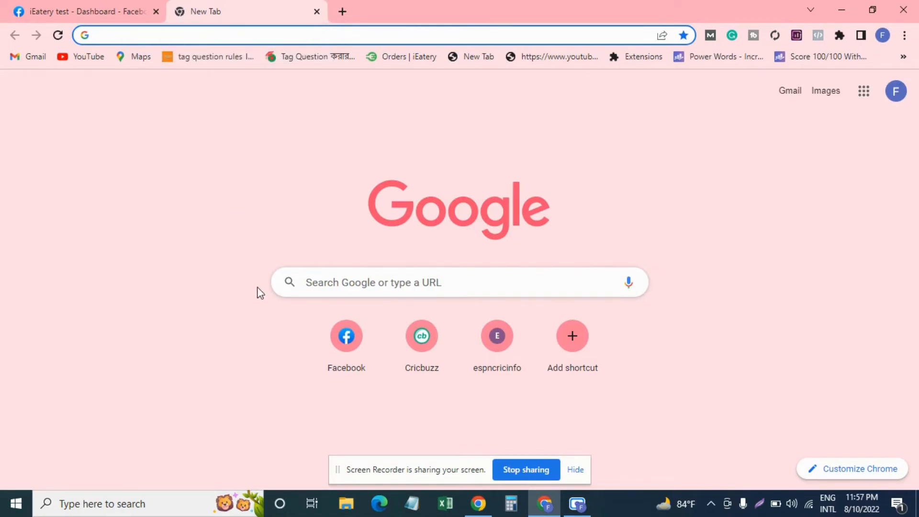
Go to the iEatery BD Facebook page and open its Meta Business Suite home.
{"action": "left_click", "coordinate": [341, 342]}
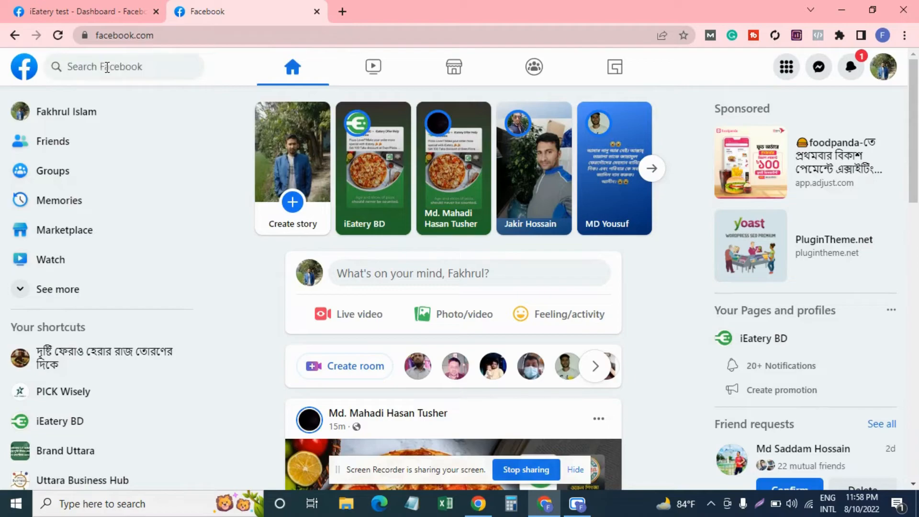
{"action": "left_click", "coordinate": [107, 67]}
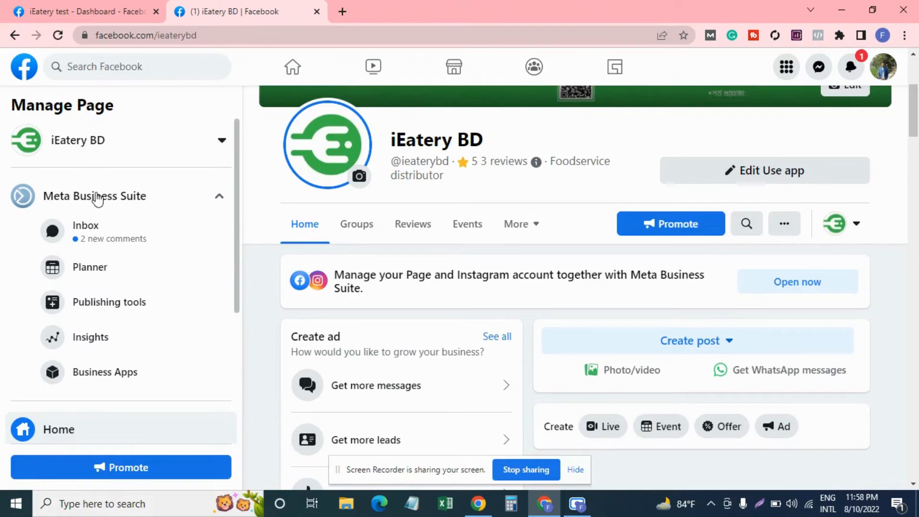
{"action": "left_click", "coordinate": [97, 198]}
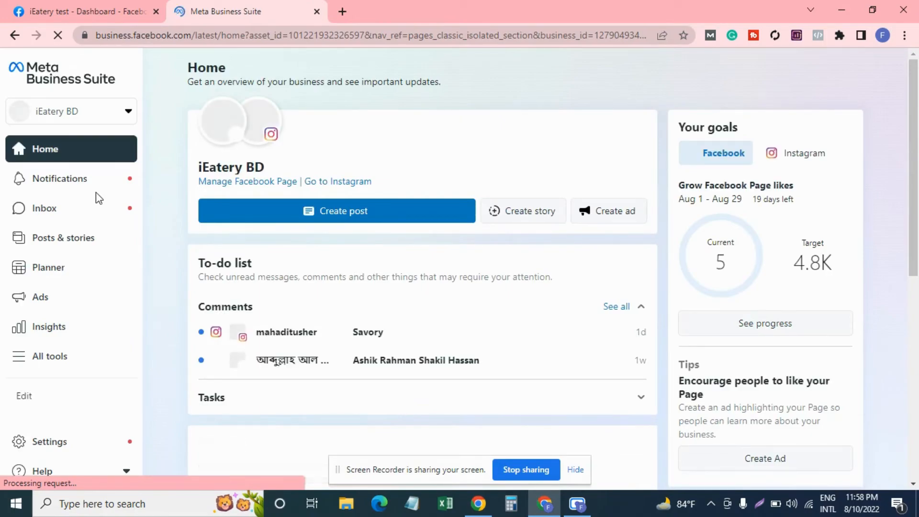
Open Ads Manager for the iEatery Limited ad account from Business Suite's All tools list.
{"action": "left_click", "coordinate": [19, 363]}
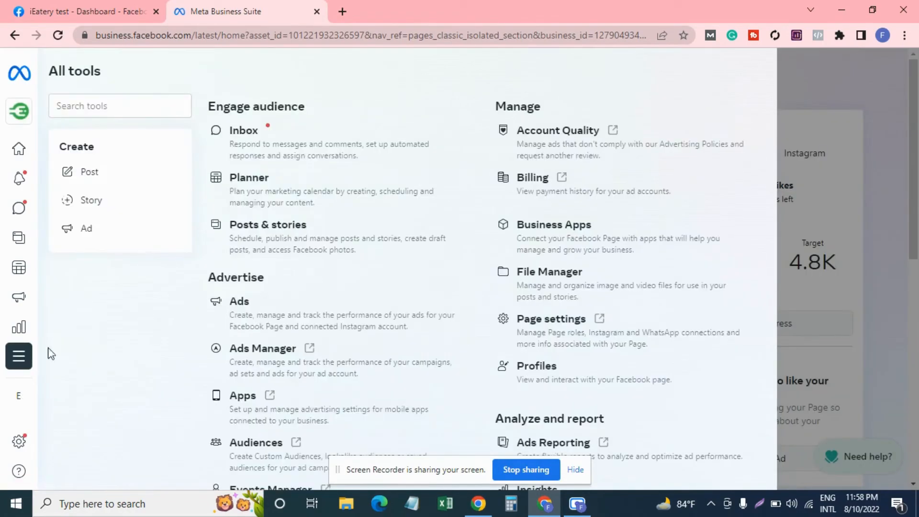
{"action": "left_click", "coordinate": [258, 347]}
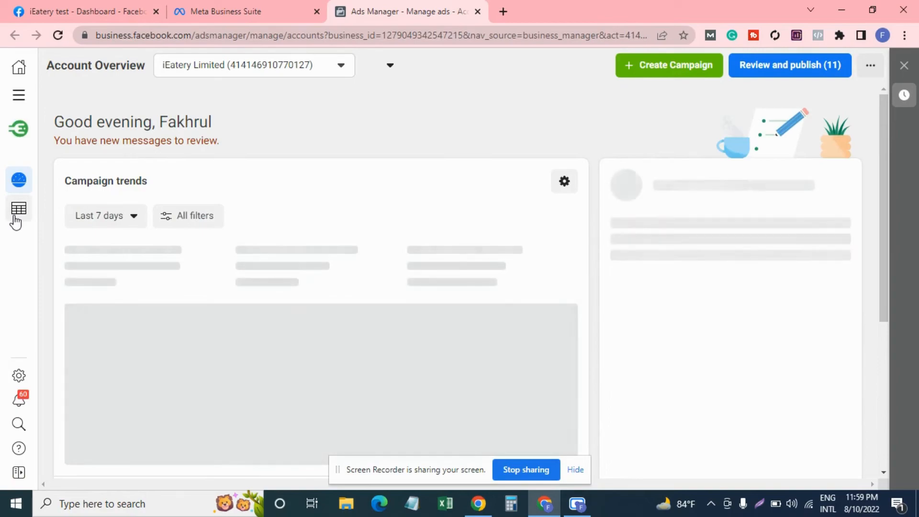
Open the draft App Install campaign in the editor from the Campaigns list.
{"action": "left_click", "coordinate": [15, 218]}
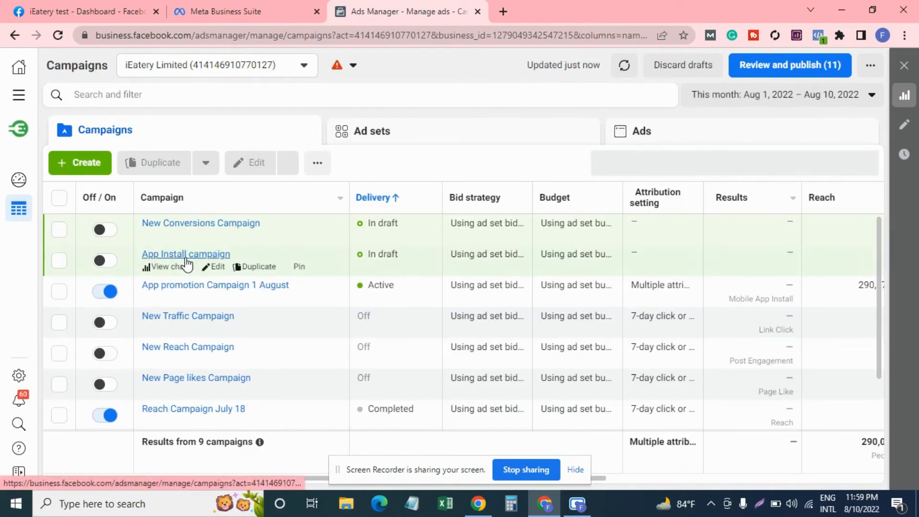
{"action": "left_click", "coordinate": [217, 267]}
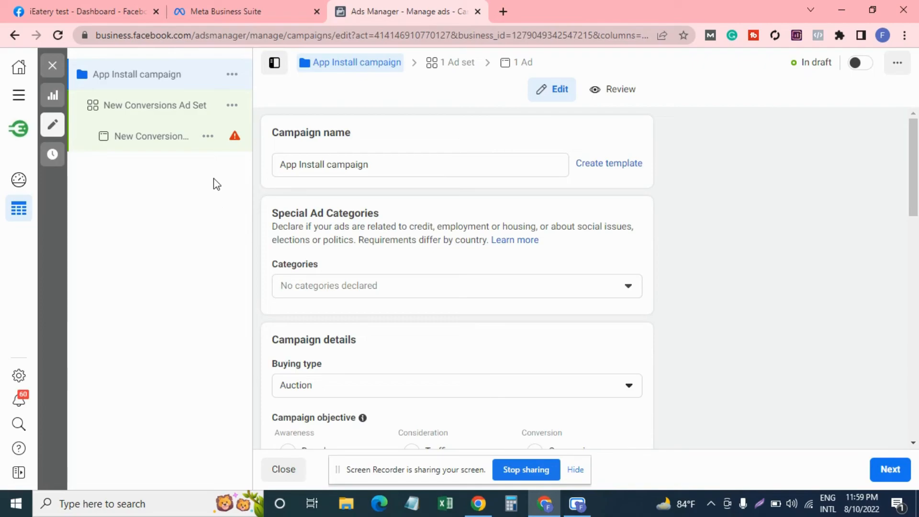
Open the New Conversions Ad Set and bring up its Link clicks delivery optimization settings.
{"action": "scroll", "coordinate": [335, 209], "scroll_direction": "down", "scroll_amount": 3}
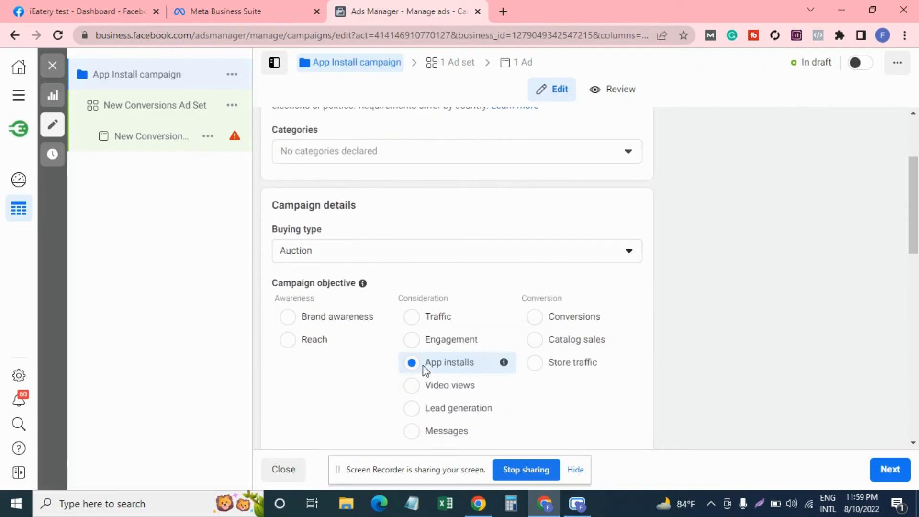
{"action": "scroll", "coordinate": [425, 369], "scroll_direction": "down", "scroll_amount": 8}
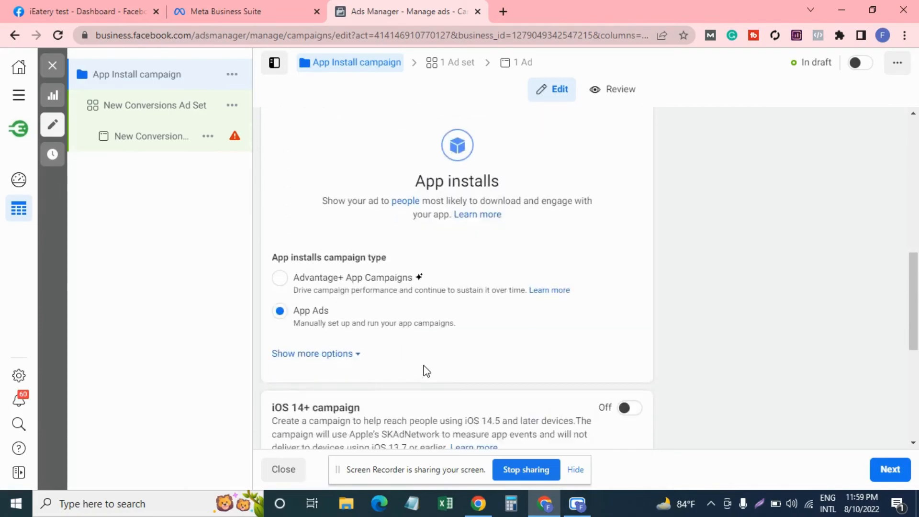
{"action": "scroll", "coordinate": [352, 303], "scroll_direction": "down", "scroll_amount": 5}
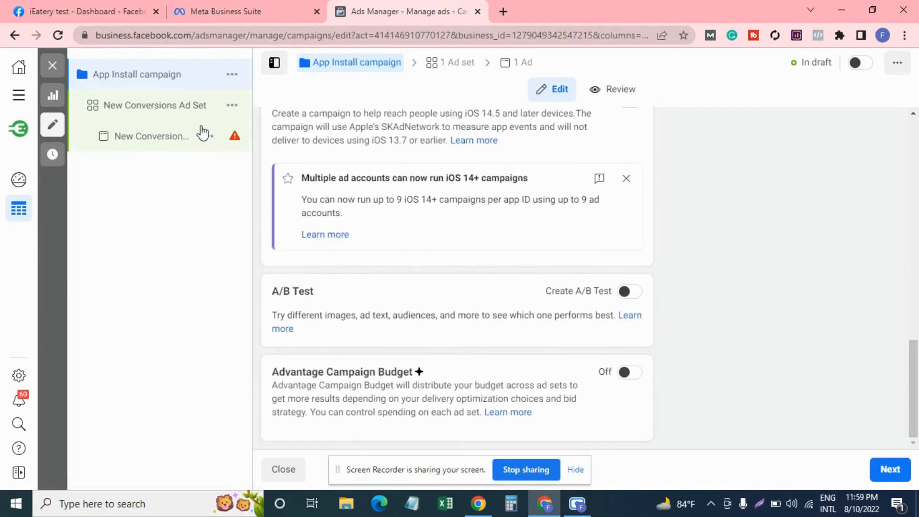
{"action": "left_click", "coordinate": [159, 110]}
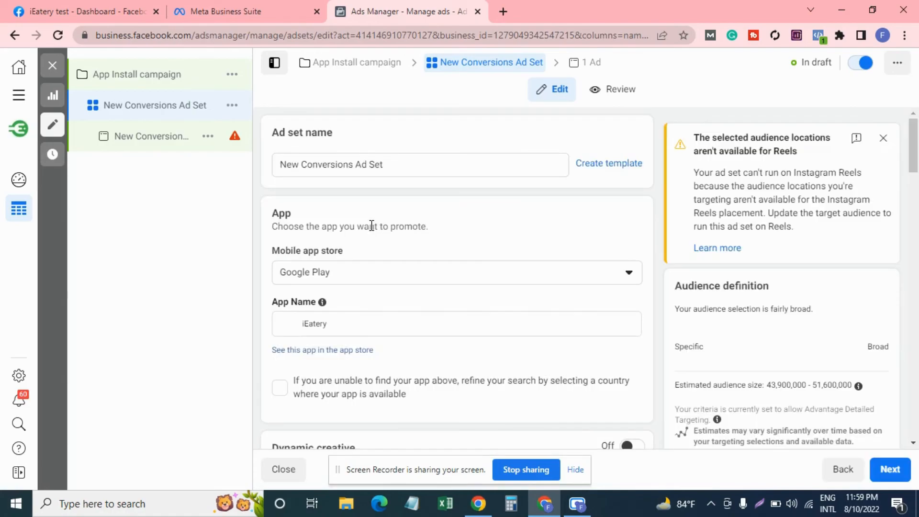
{"action": "scroll", "coordinate": [371, 226], "scroll_direction": "down", "scroll_amount": 12}
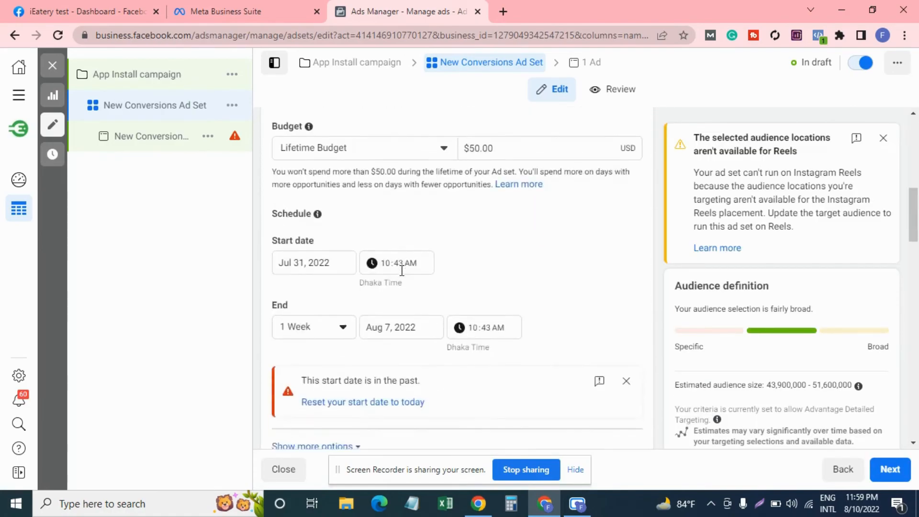
{"action": "scroll", "coordinate": [402, 270], "scroll_direction": "down", "scroll_amount": 10}
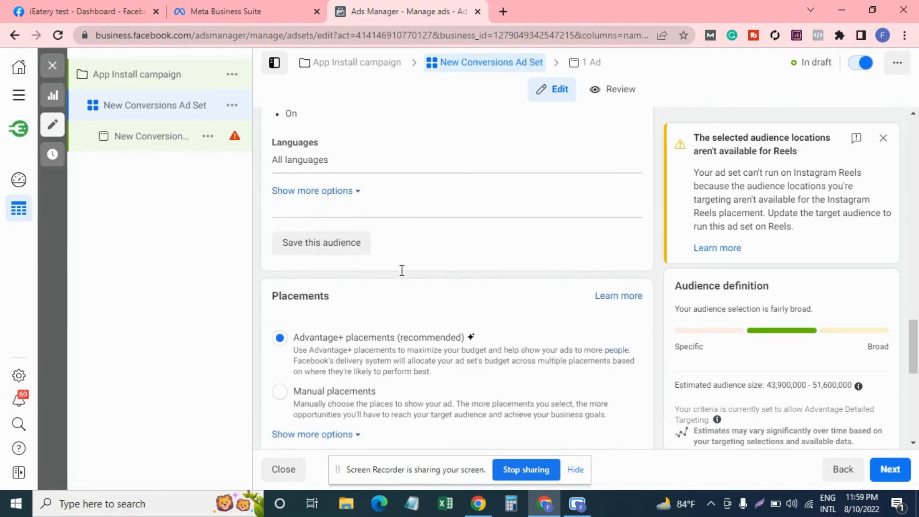
{"action": "scroll", "coordinate": [400, 271], "scroll_direction": "down", "scroll_amount": 5}
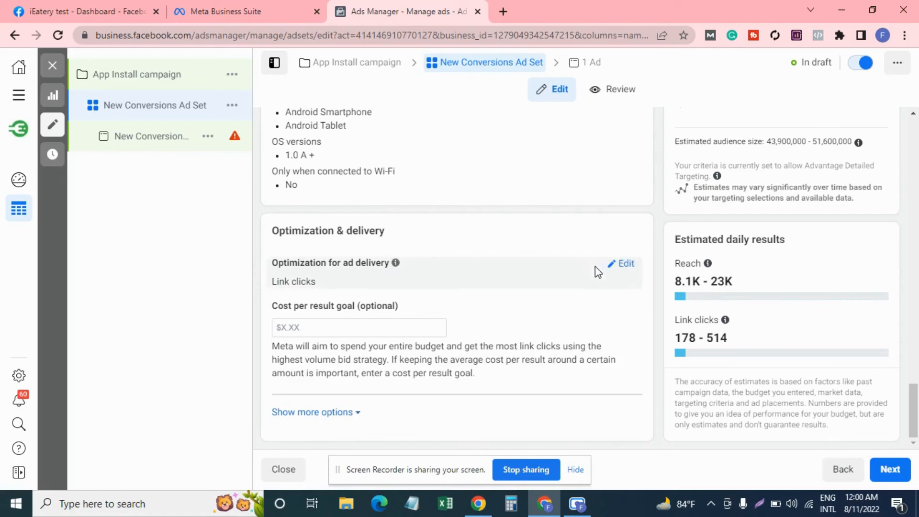
Unlock the ad set's optimization goal and list the Value, App Events and App Installs options, keeping Link clicks.
{"action": "left_click", "coordinate": [627, 267]}
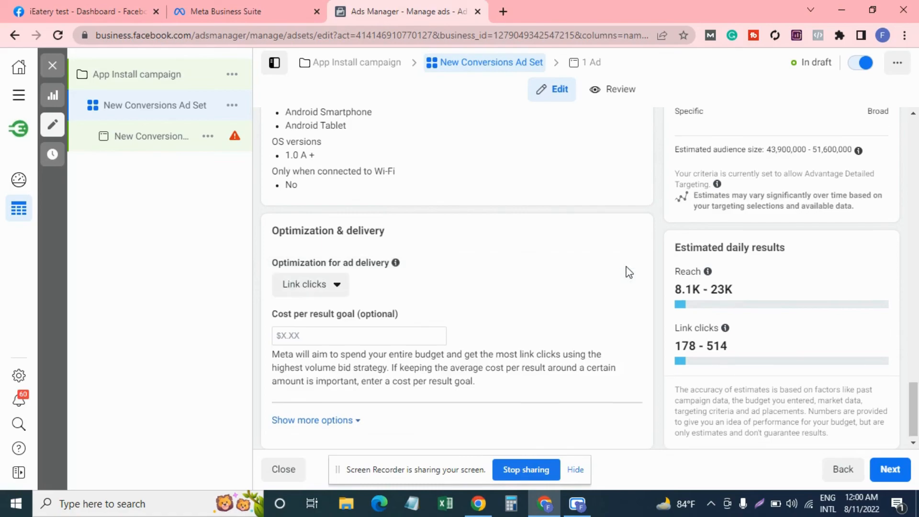
{"action": "left_click", "coordinate": [337, 287]}
{"action": "scroll", "coordinate": [341, 314], "scroll_direction": "down", "scroll_amount": 1}
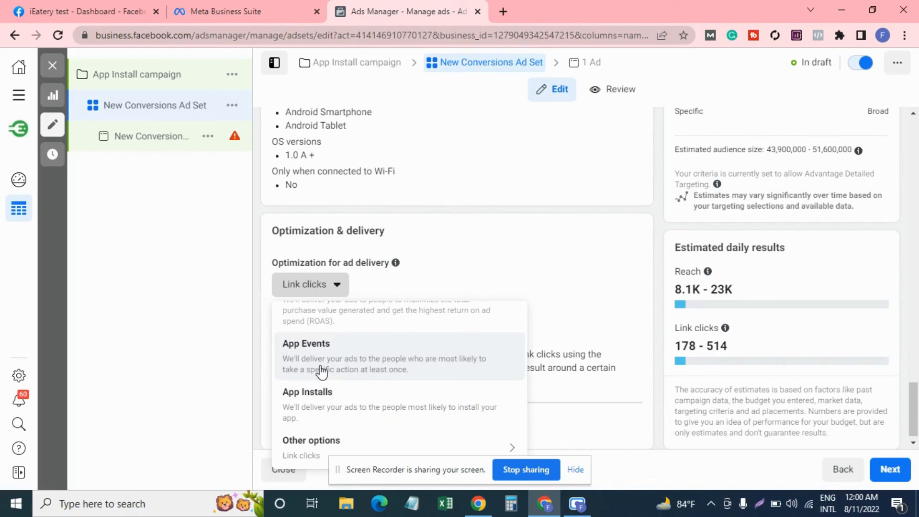
{"action": "mouse_move", "coordinate": [329, 436]}
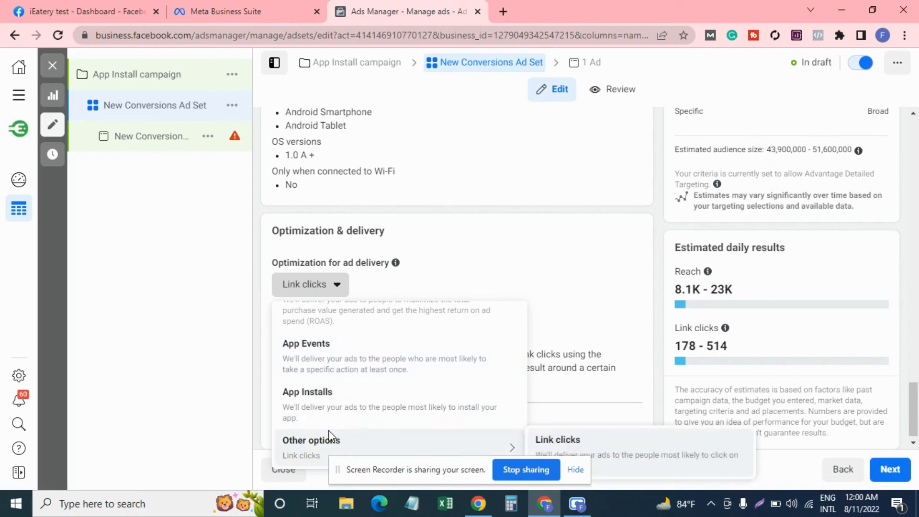
{"action": "left_click", "coordinate": [208, 326]}
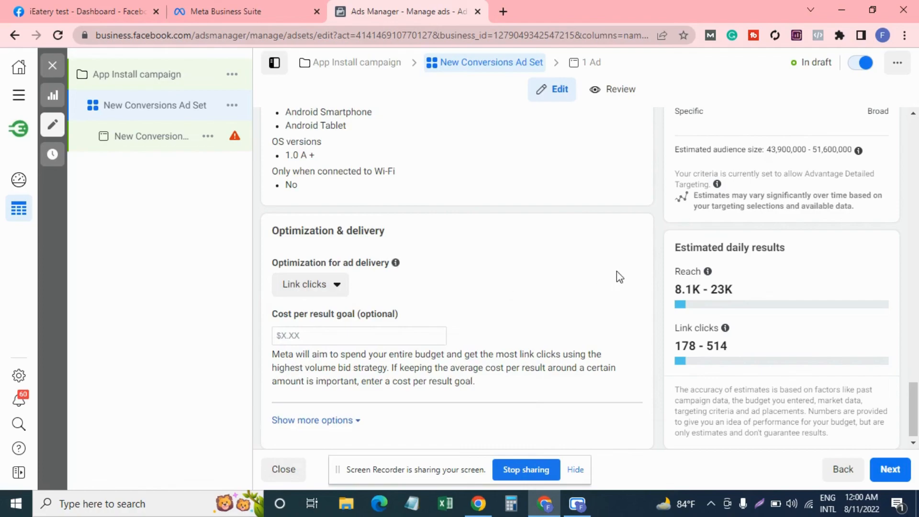
{"action": "left_click", "coordinate": [337, 289]}
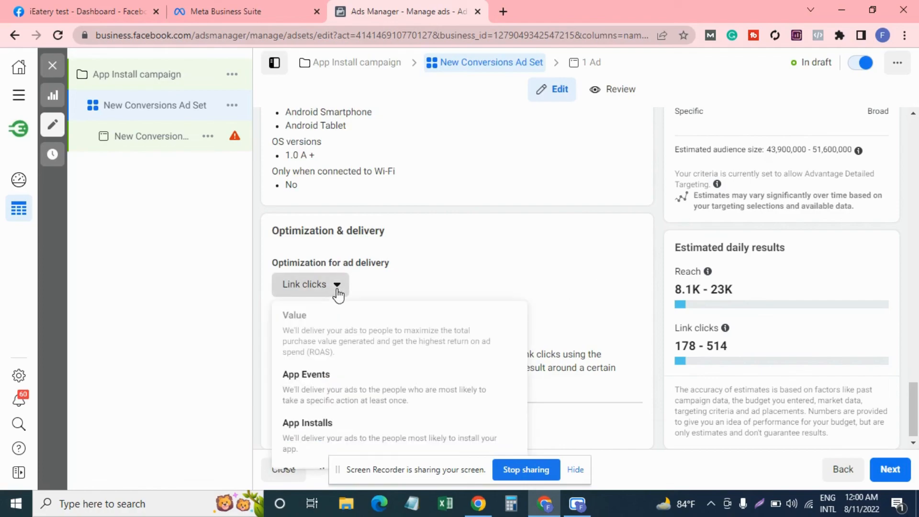